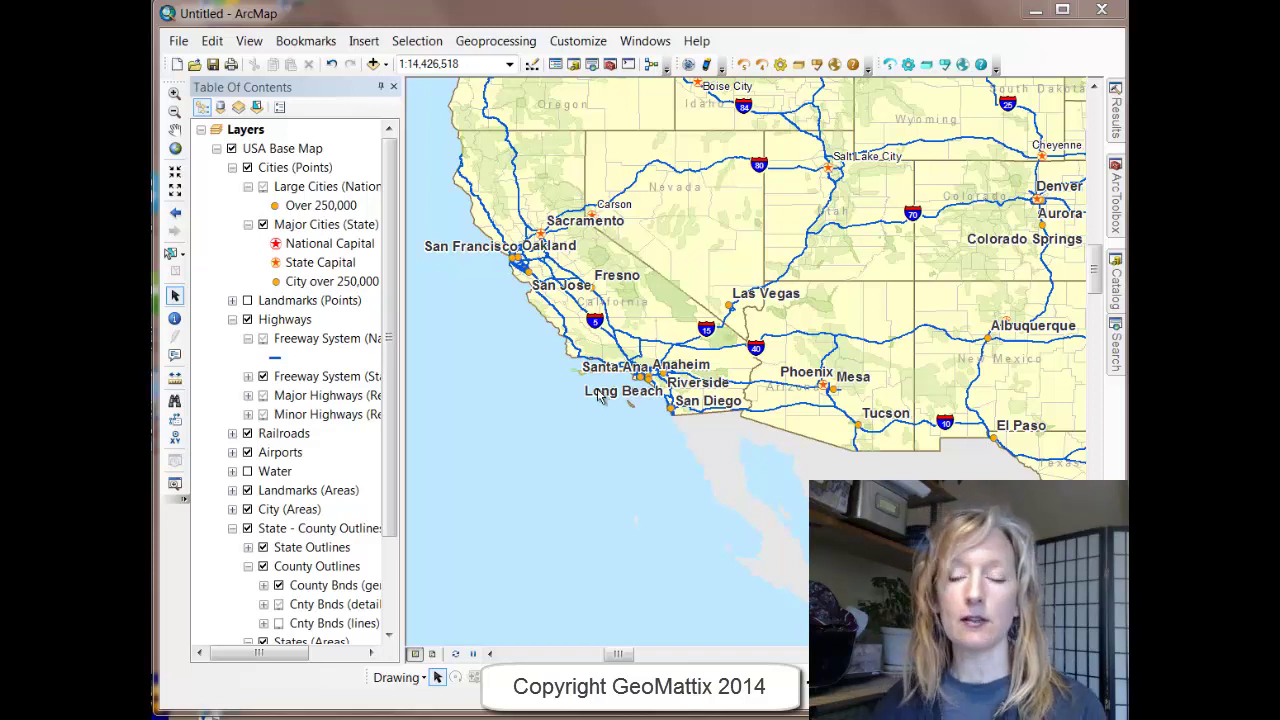
- Activate the Select Features tool for picking features on the western-USA base map
click(172, 255)
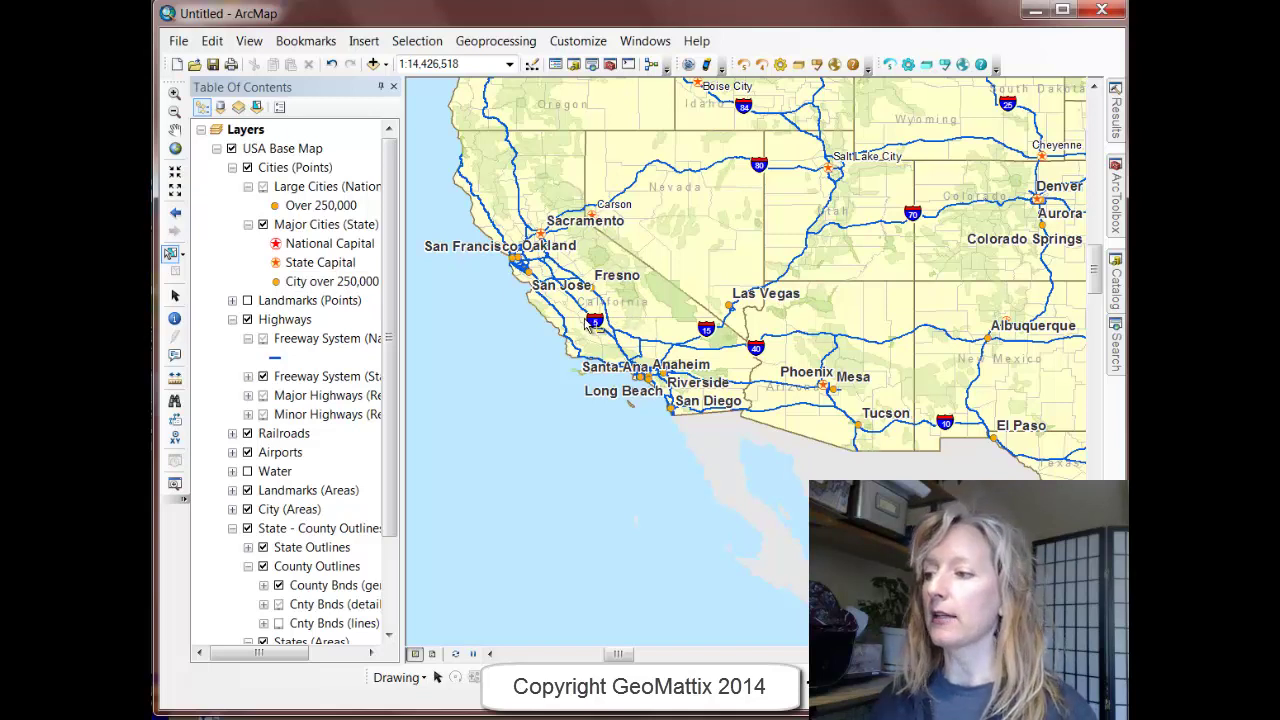
- Drag a selection box from near Fresno to the Arizona–Mexico border, selecting 61 features
drag(585, 319, 929, 471)
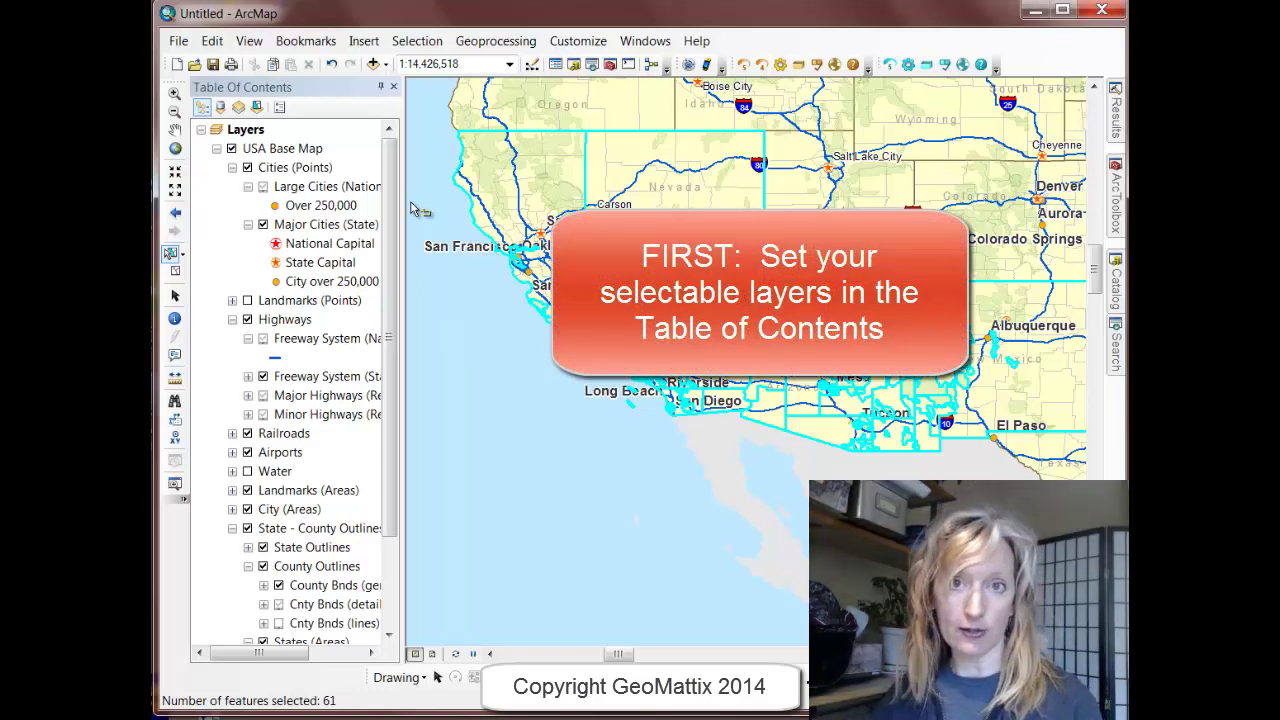
- List layers by selection to see which hold selected features, then clear the selection
click(257, 107)
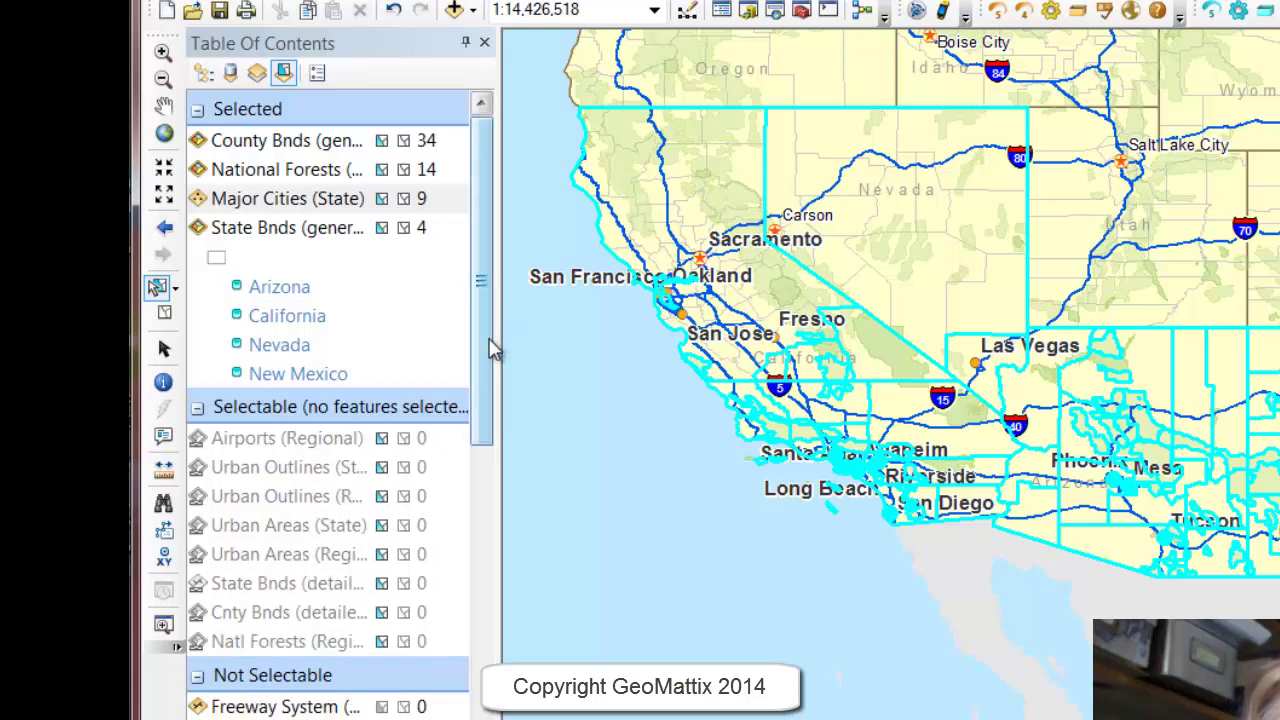
drag(492, 350, 514, 323)
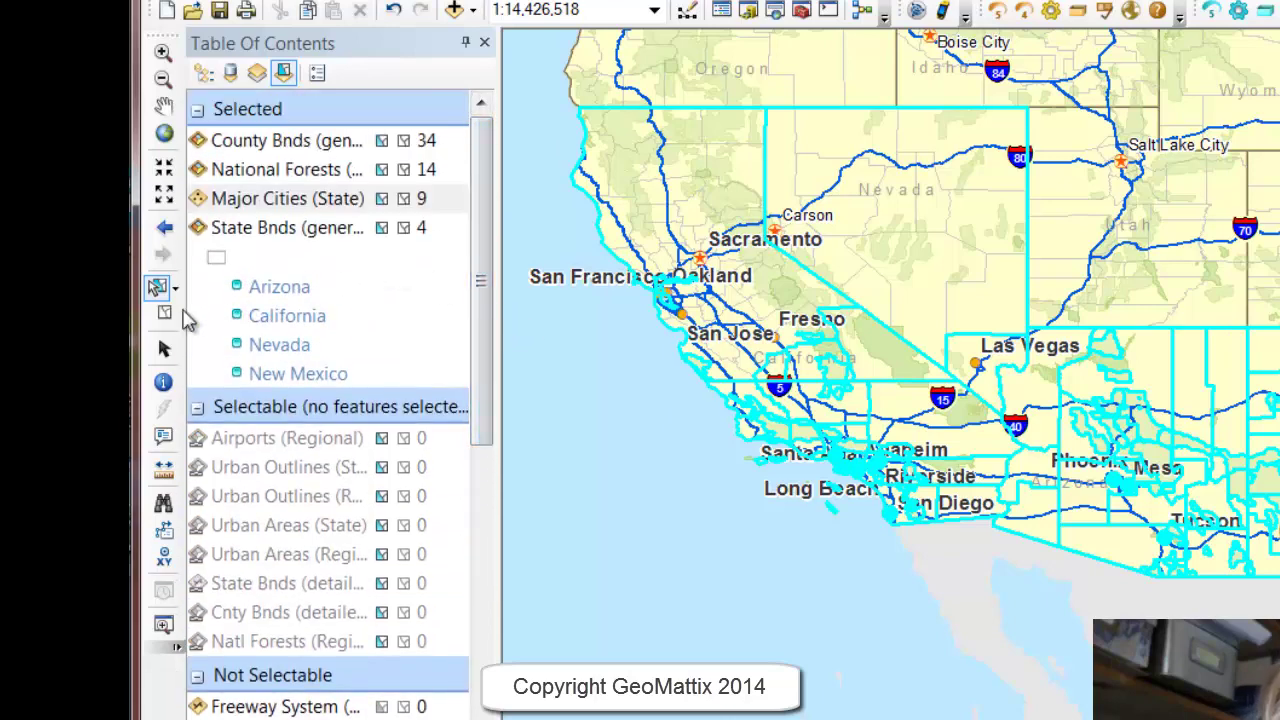
click(165, 316)
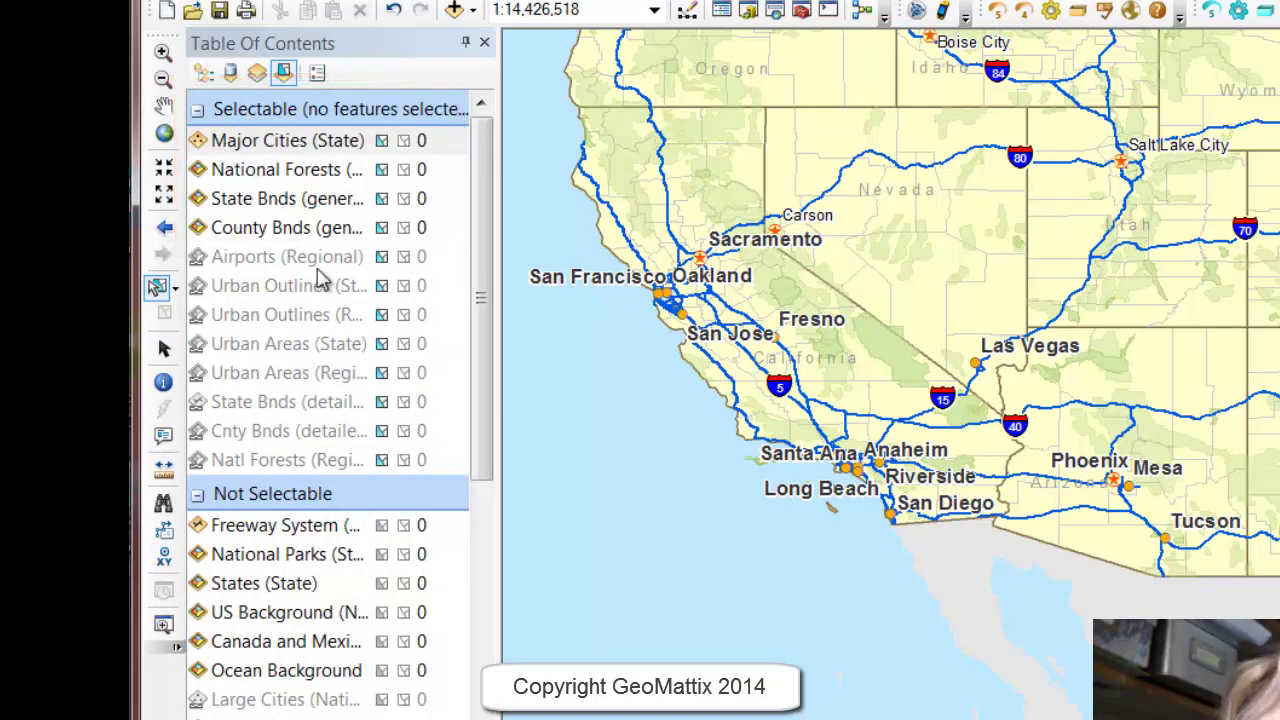
- Make Major Cities (State) the only selectable layer, leaving Freeway System not selectable
right_click(265, 145)
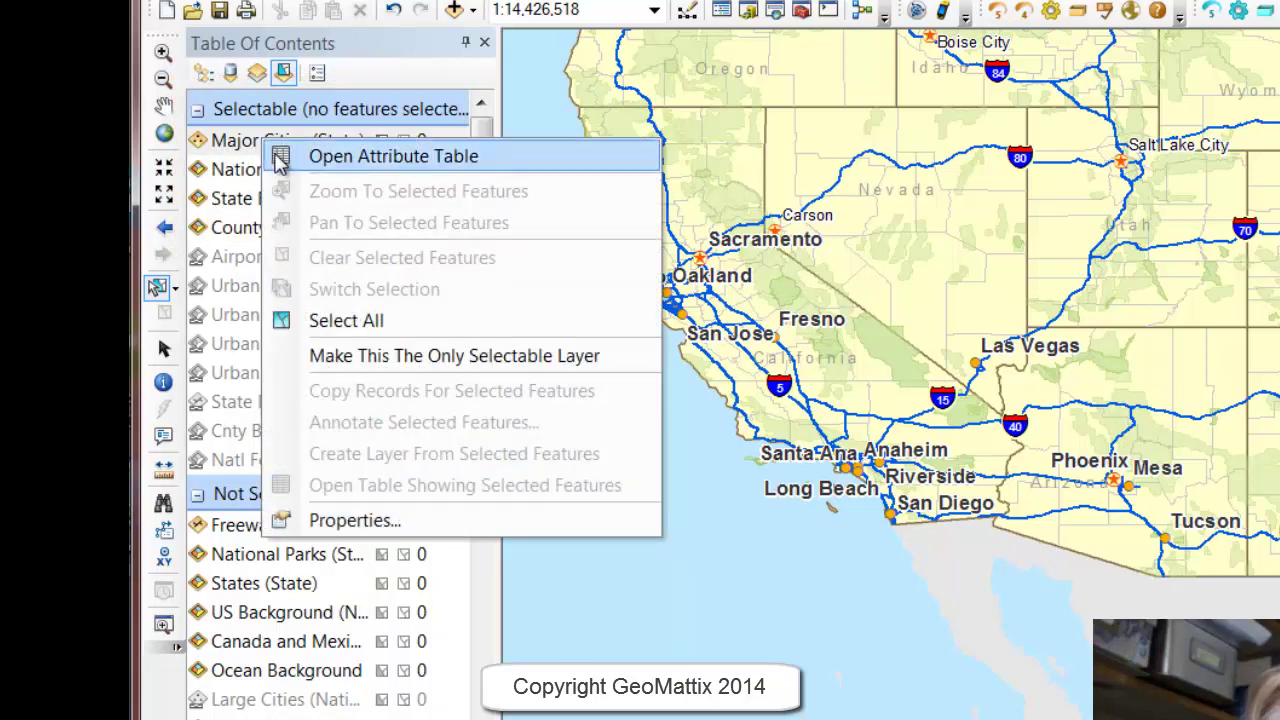
click(362, 356)
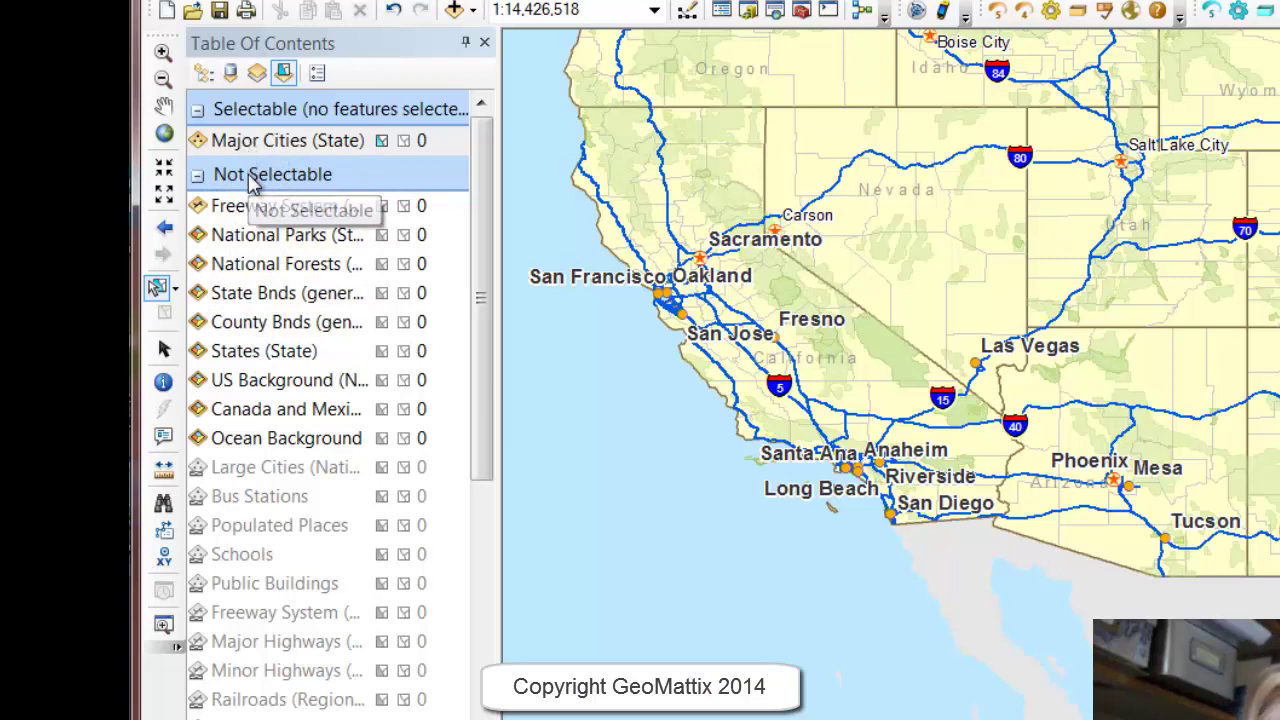
click(381, 206)
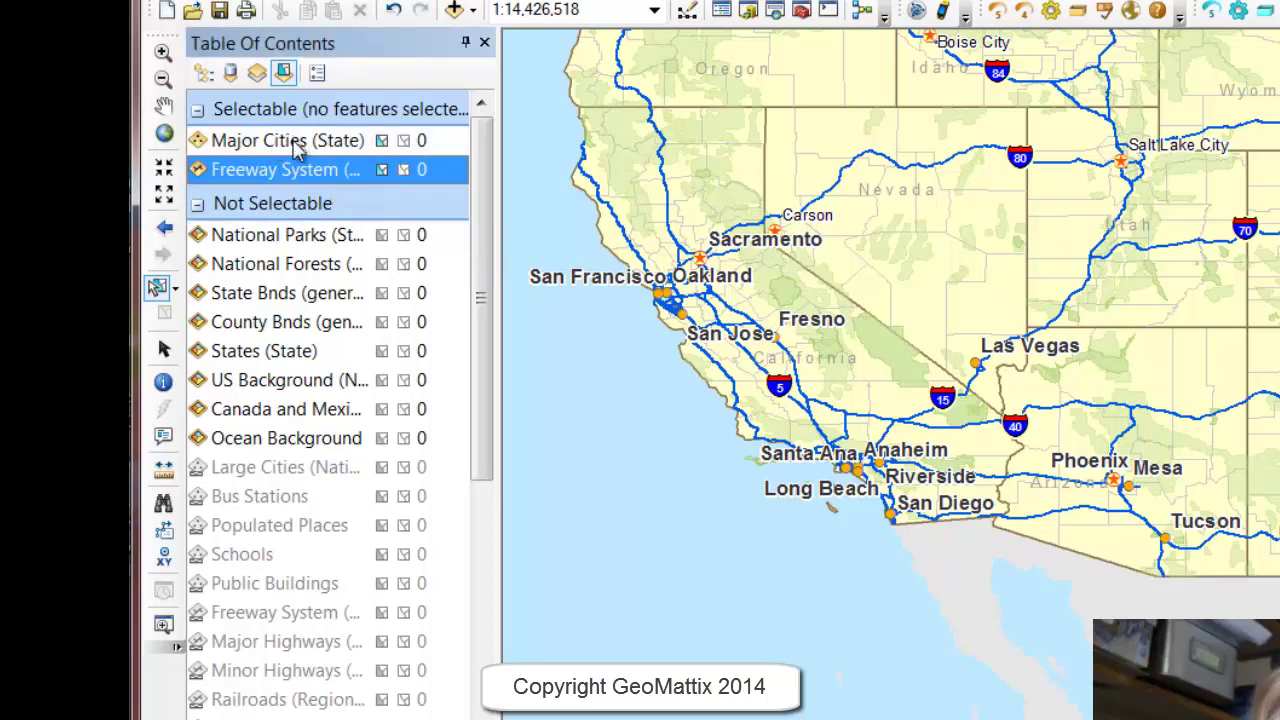
click(383, 172)
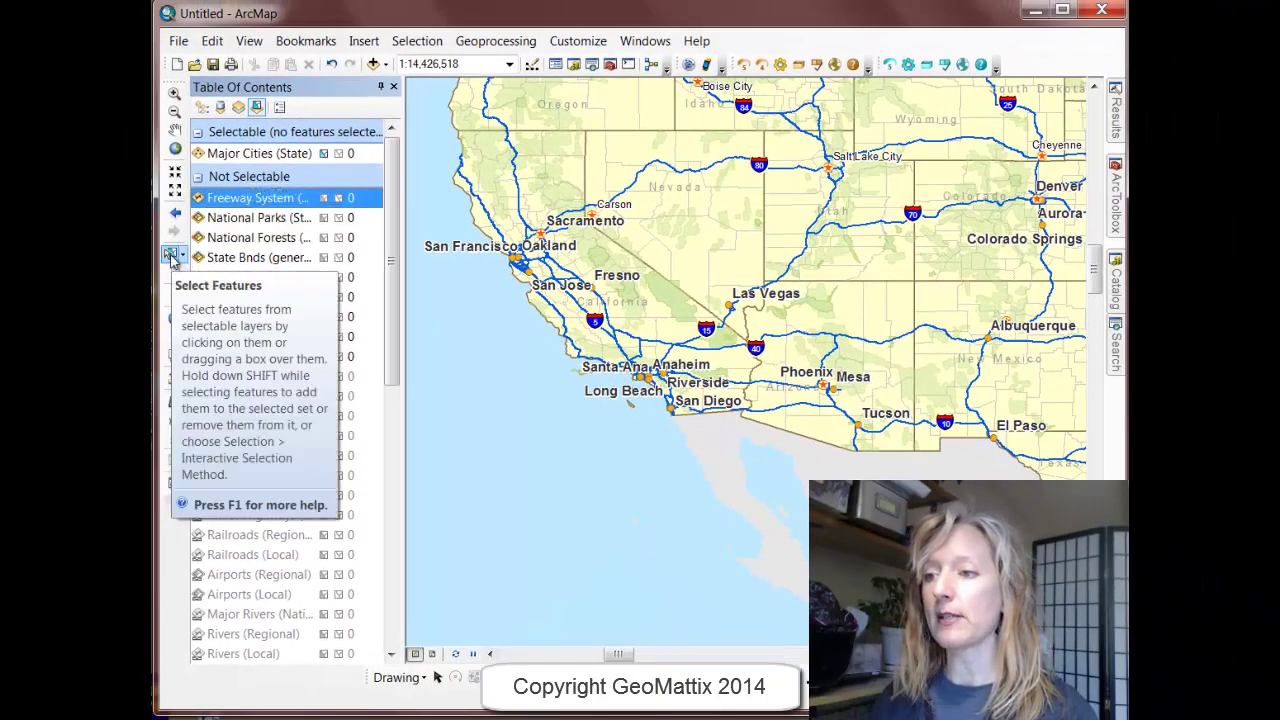
- Box-select the major cities across southern California and Arizona, restore drawing-order listing, then clear them
click(172, 256)
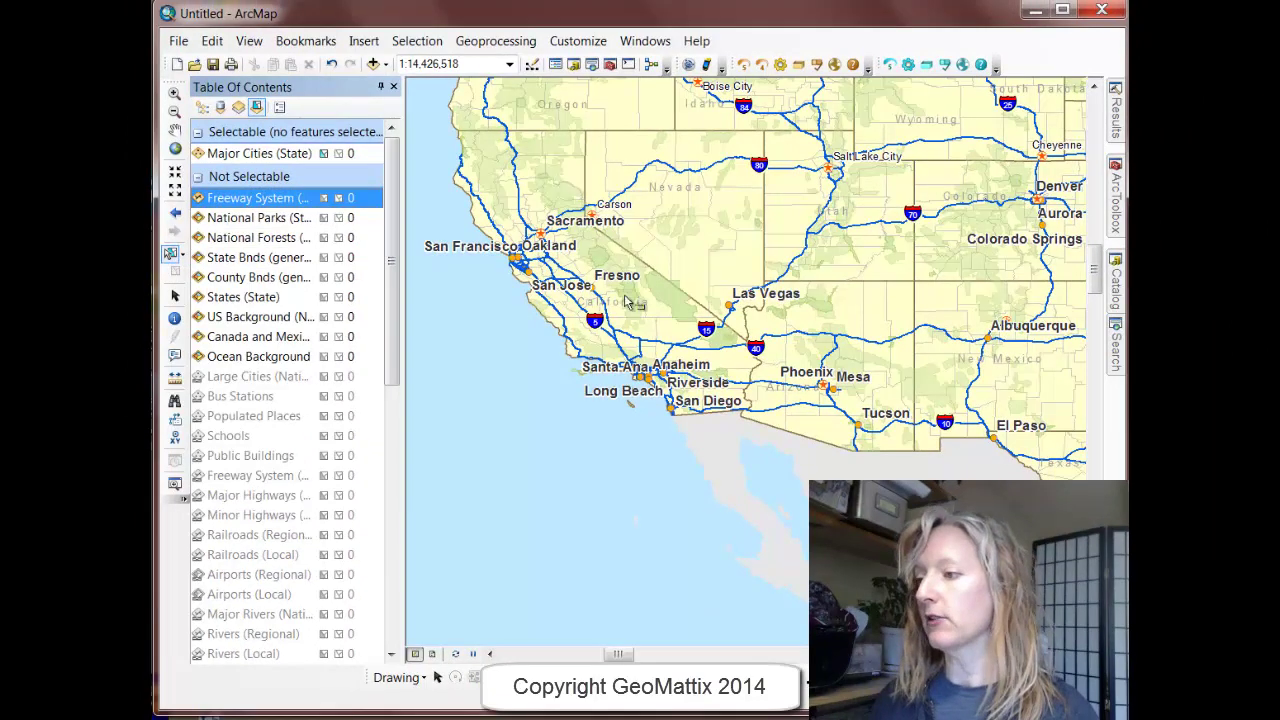
drag(556, 320, 908, 454)
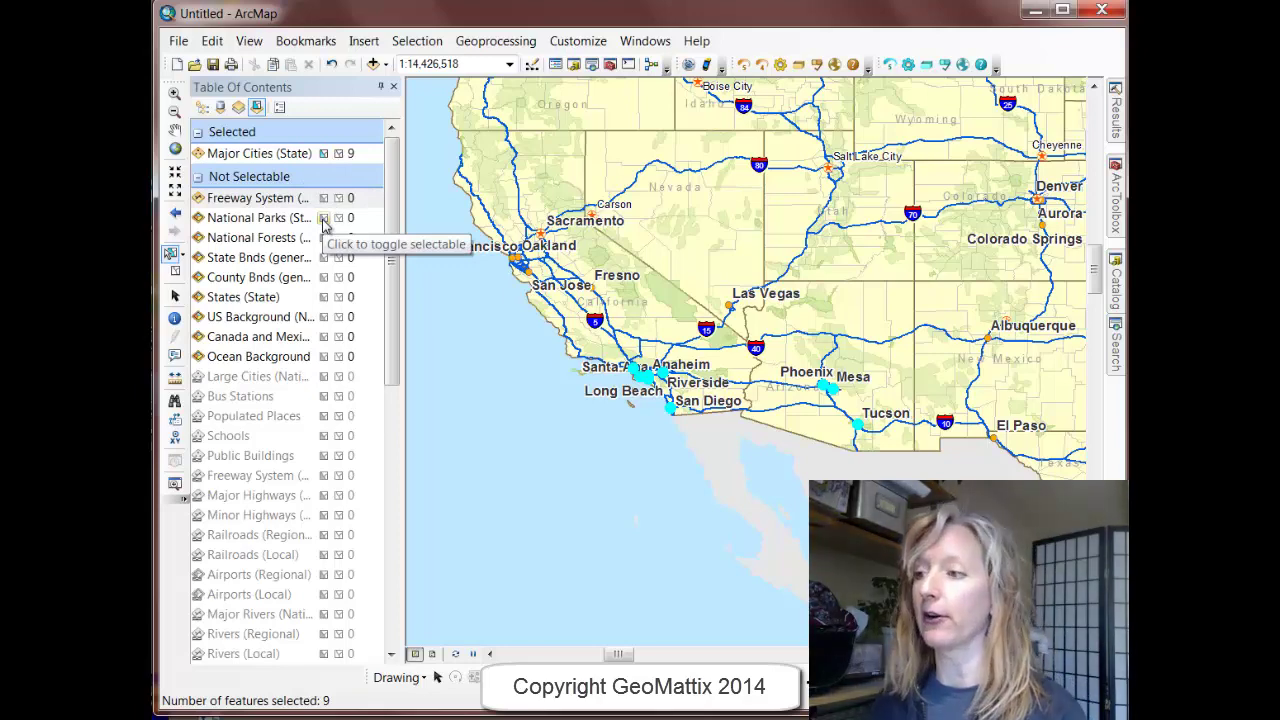
click(202, 107)
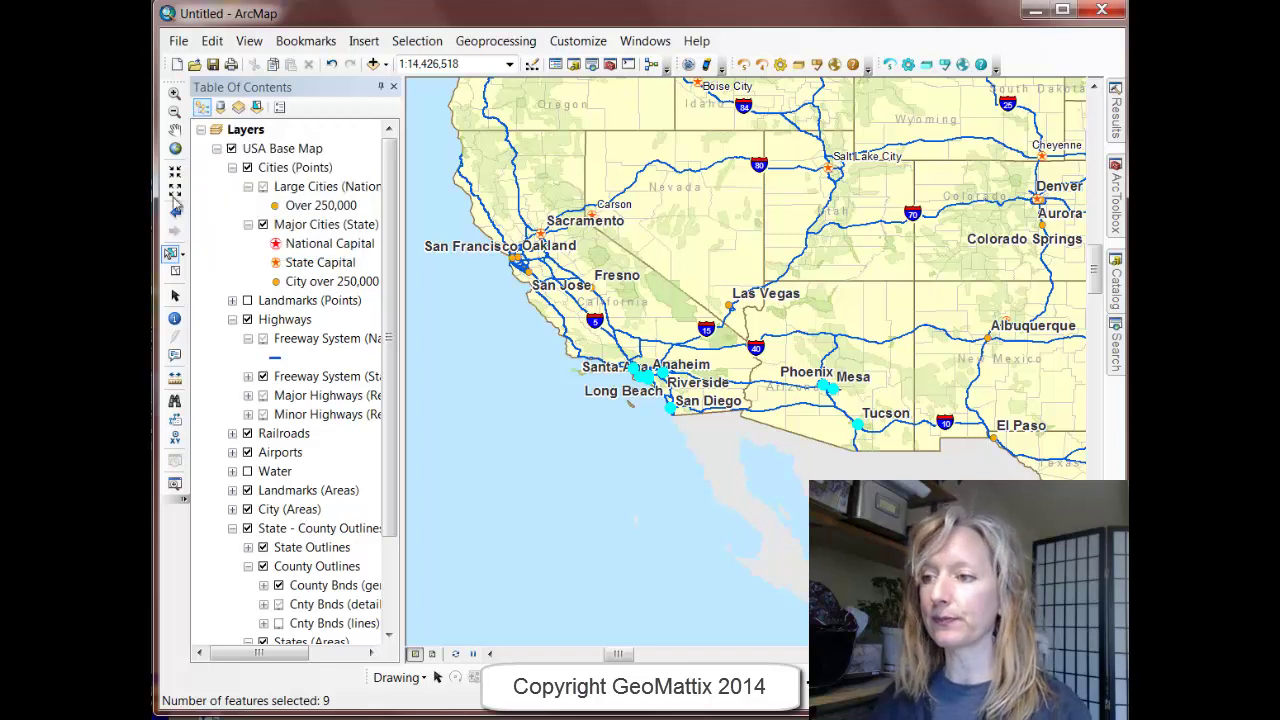
click(177, 274)
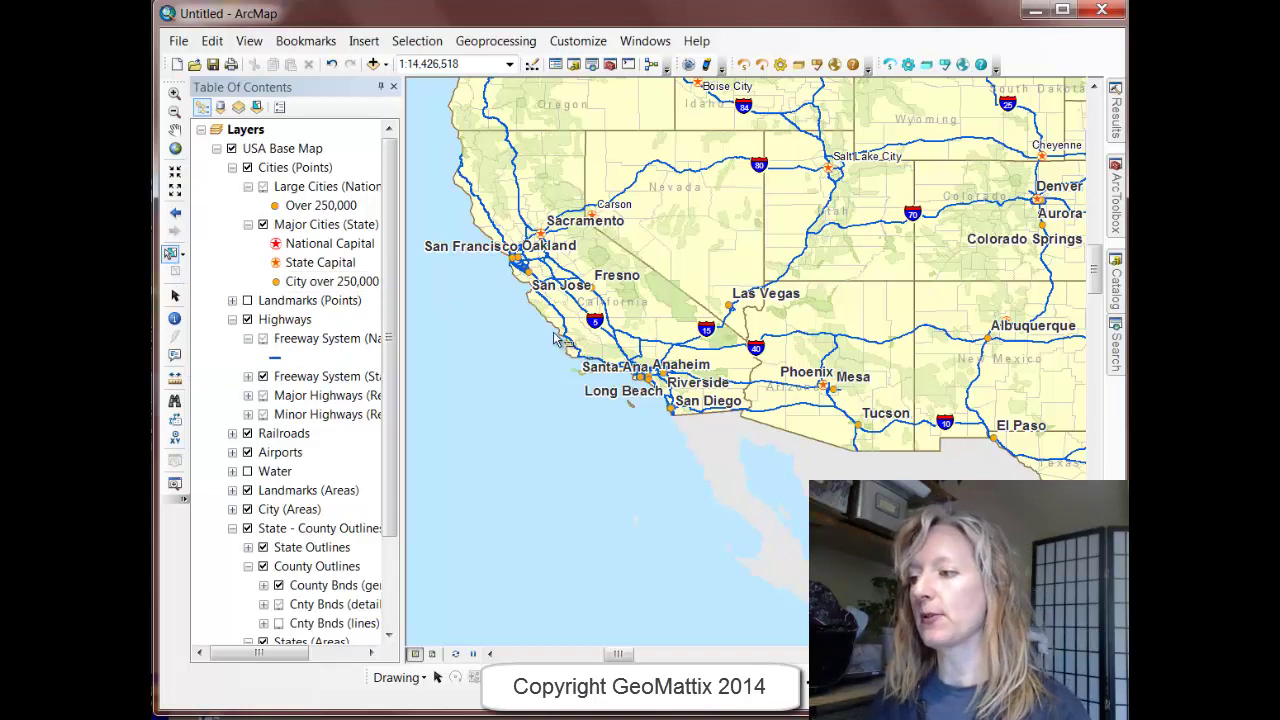
- Select the six Los Angeles–San Diego coastal cities, then San Diego alone, clearing each
drag(557, 338, 731, 428)
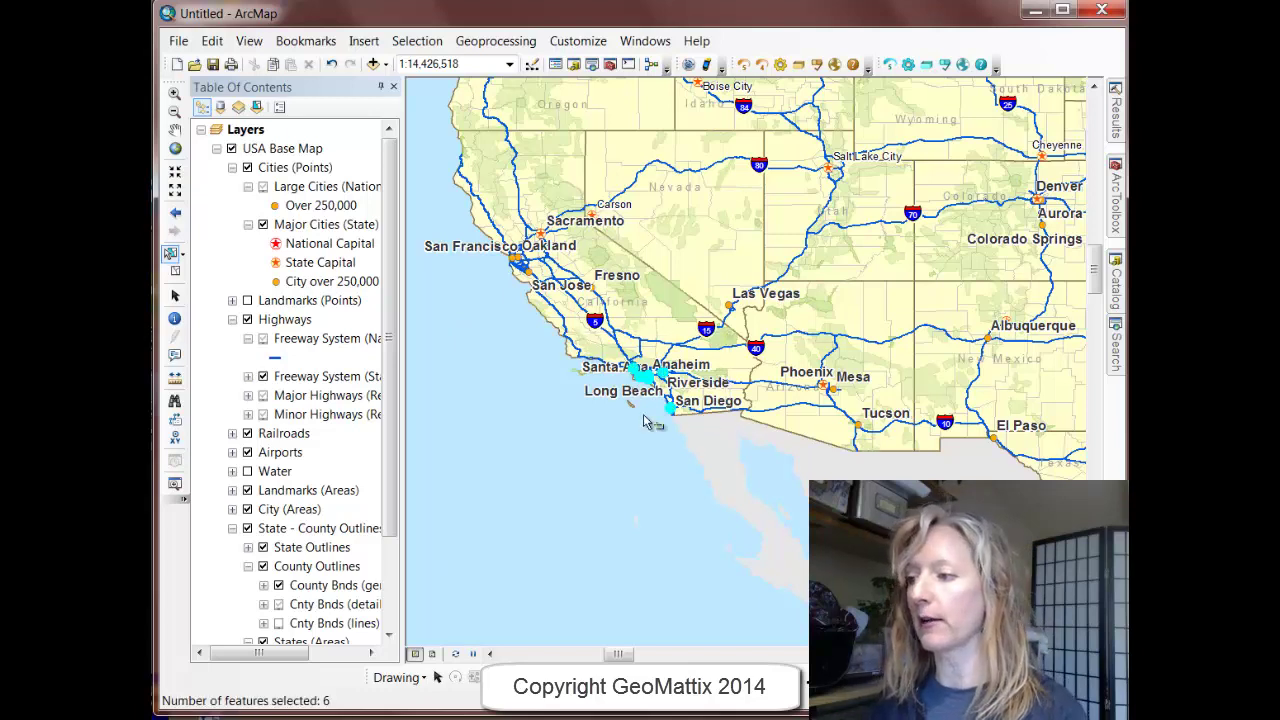
click(175, 270)
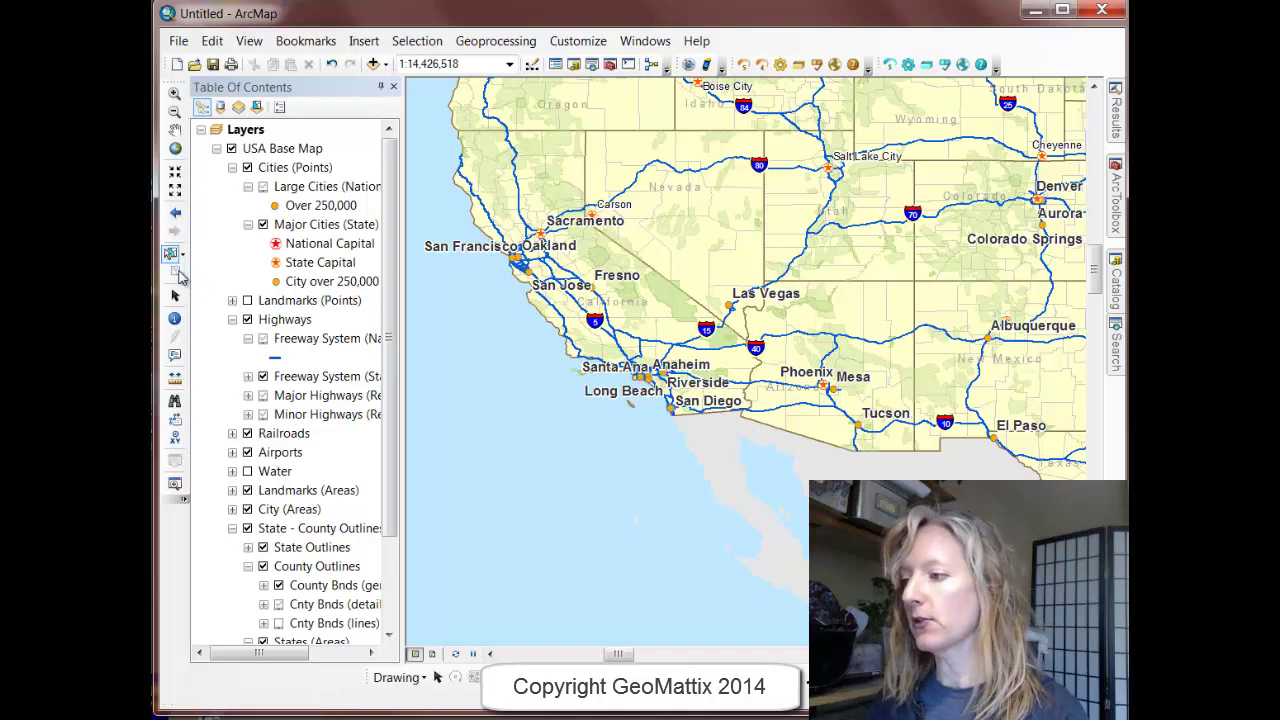
click(672, 409)
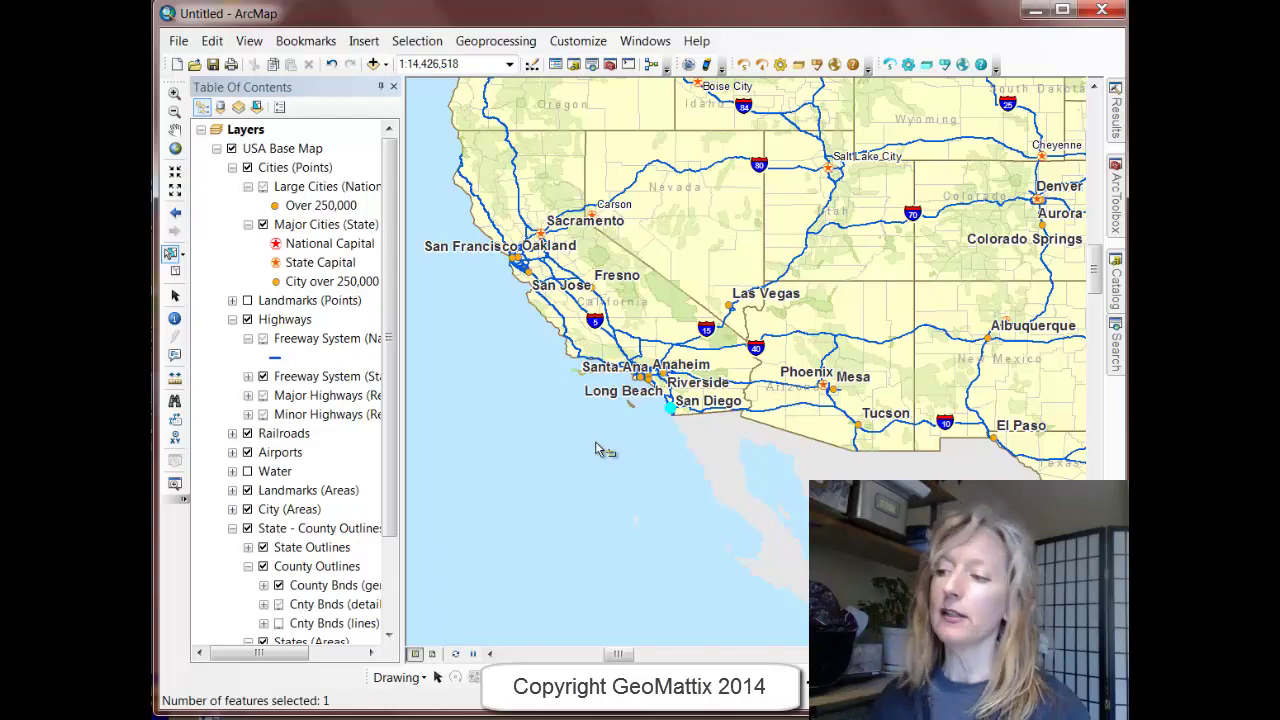
click(175, 271)
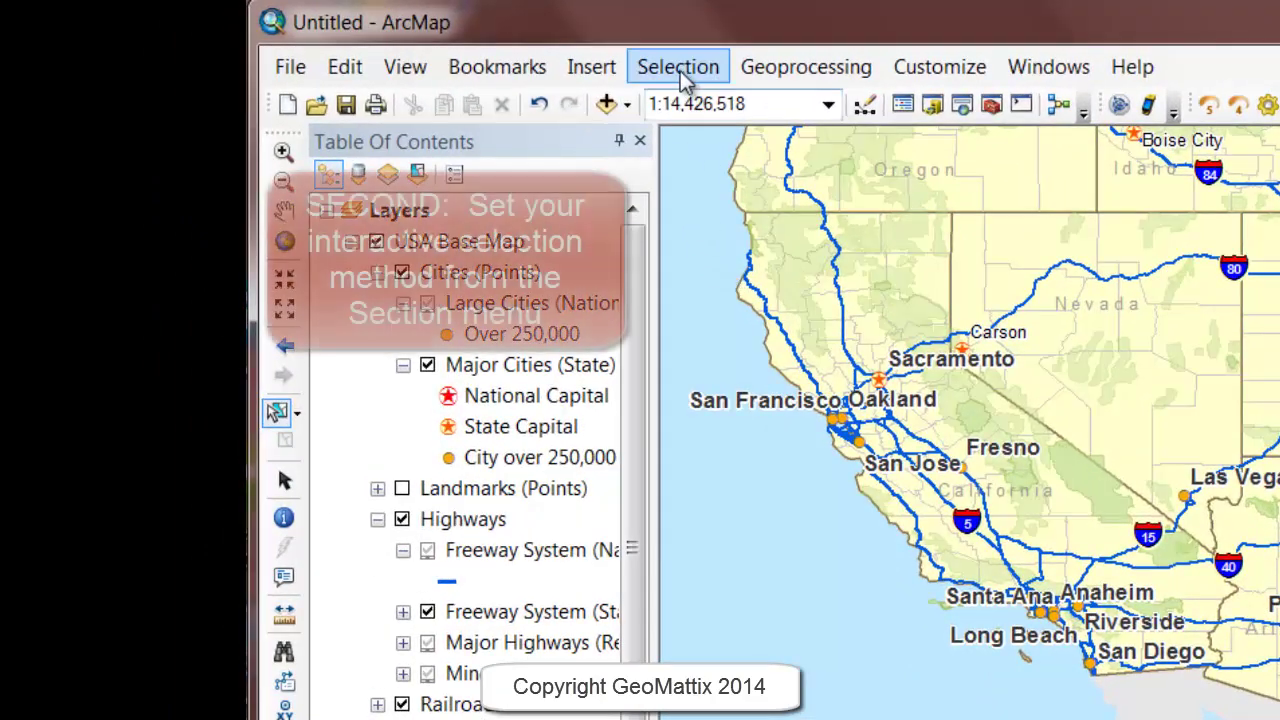
- Set the selection method to create a new selection, picking Anaheim, then Phoenix
click(679, 70)
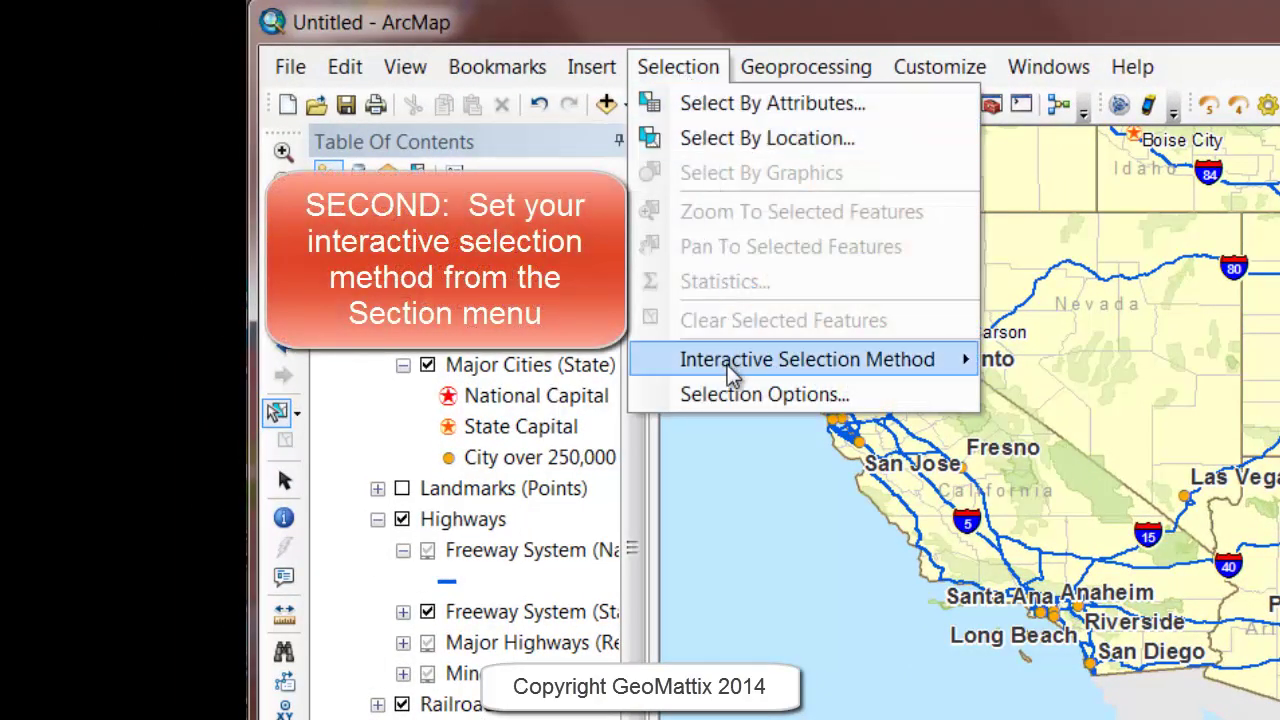
mouse_move(730, 368)
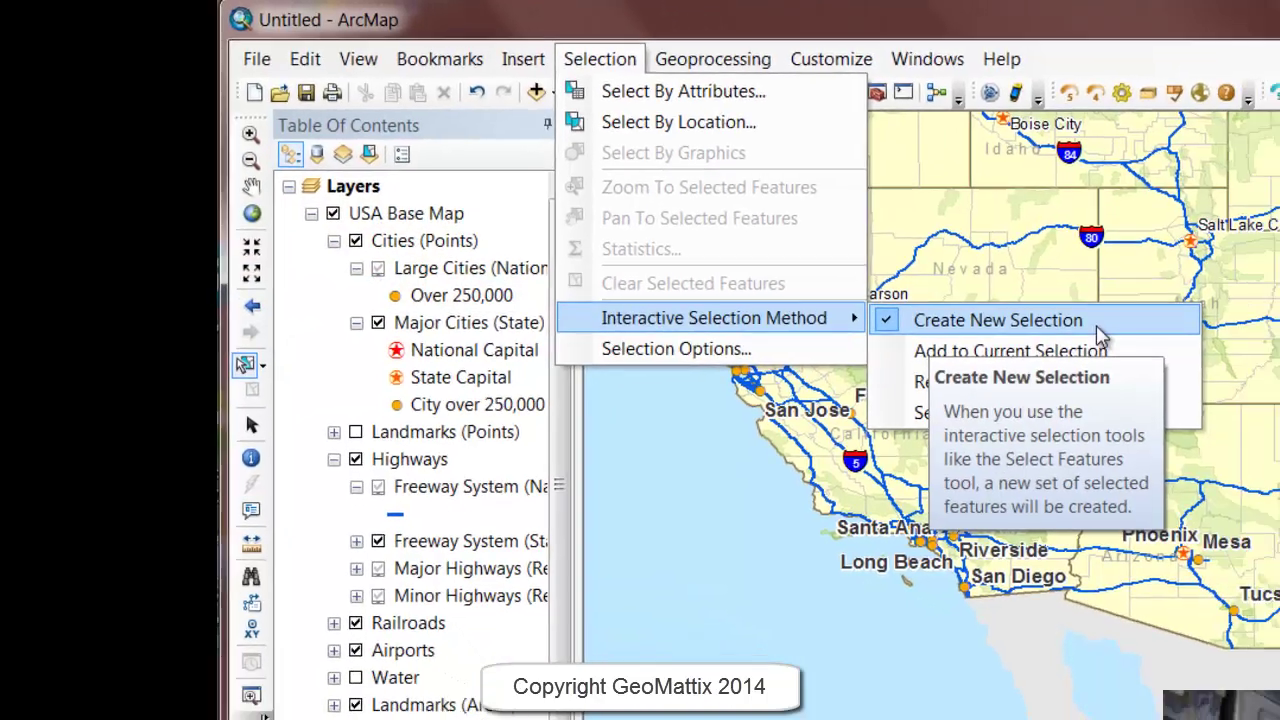
click(1230, 364)
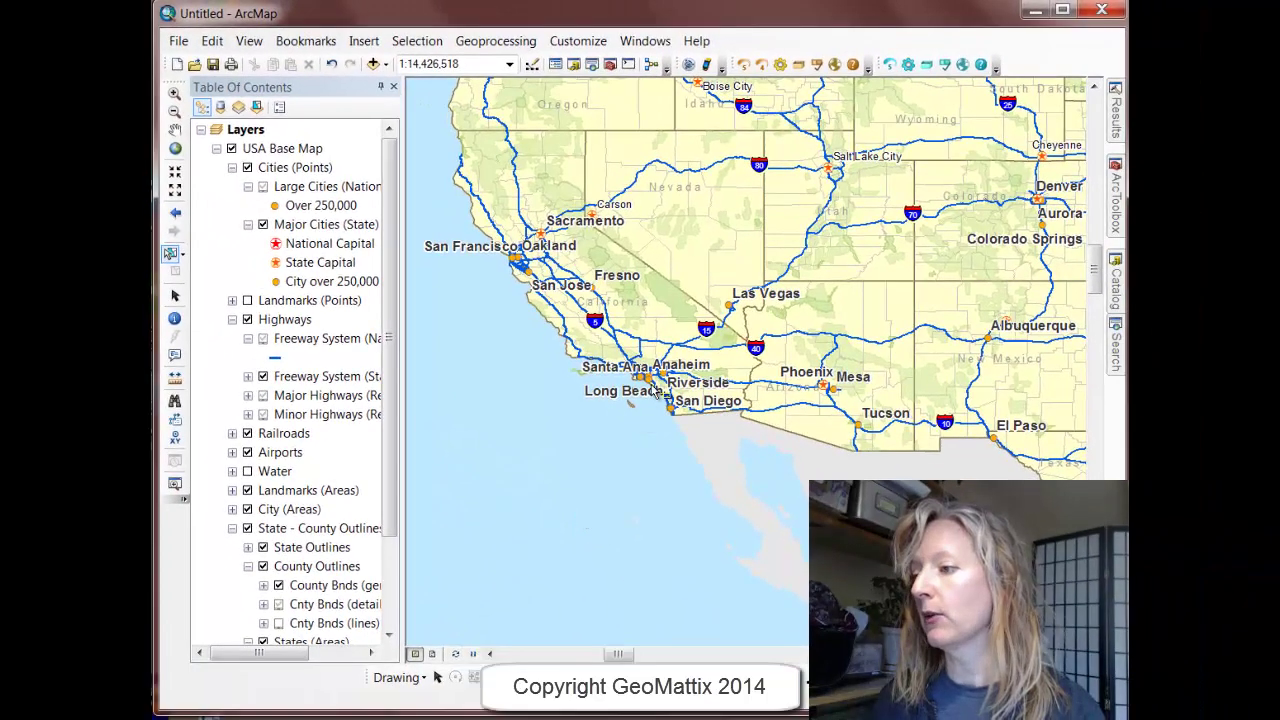
click(650, 386)
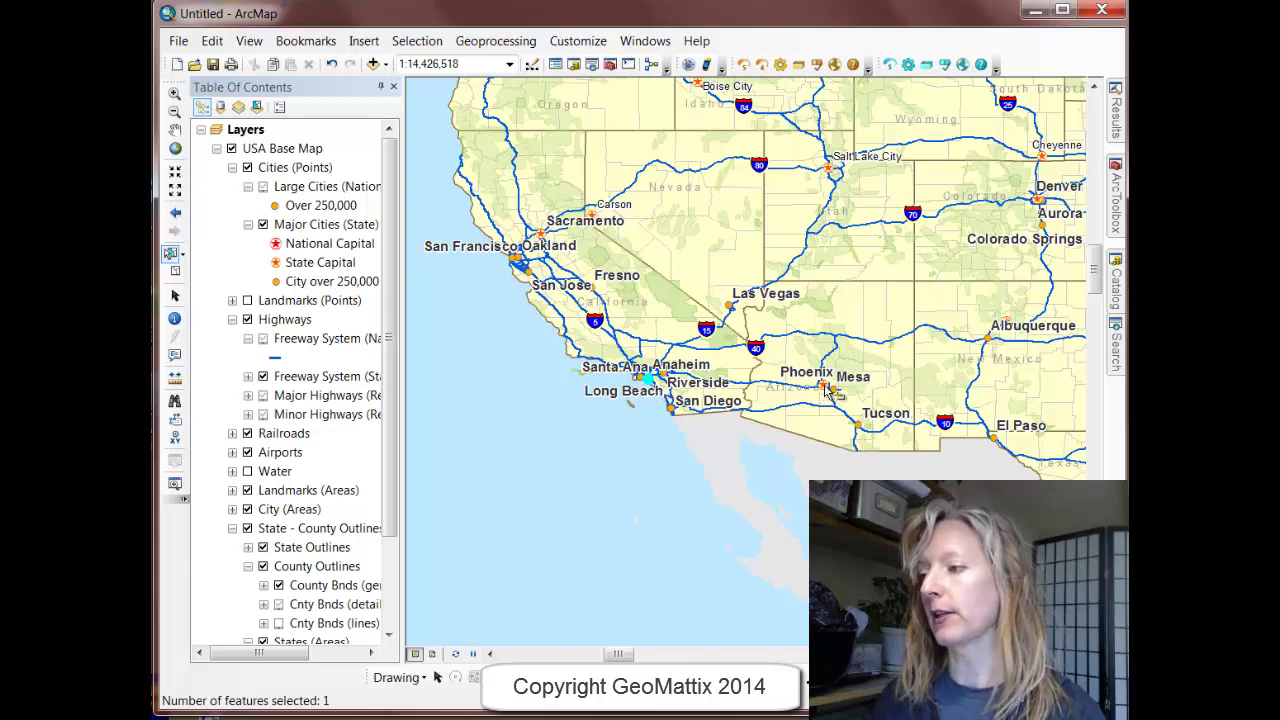
click(824, 387)
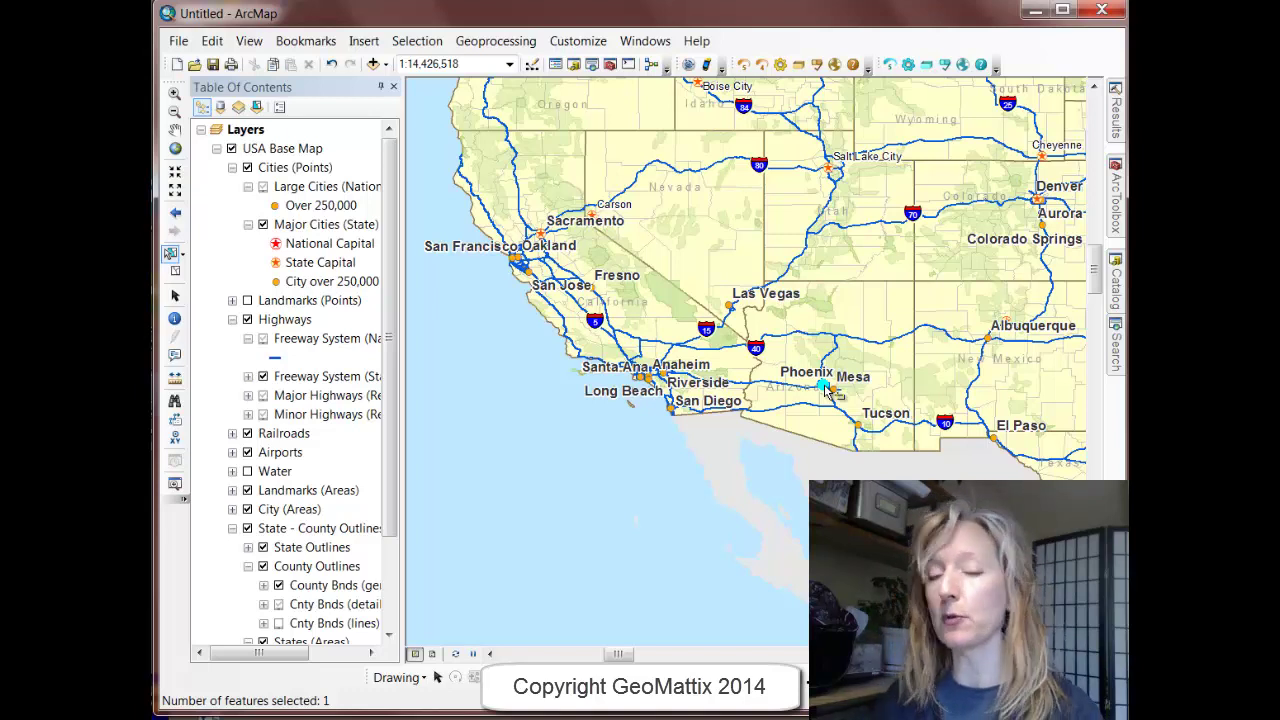
- Switch to Add to Current Selection and add Mesa to the selected cities
click(417, 41)
mouse_move(503, 232)
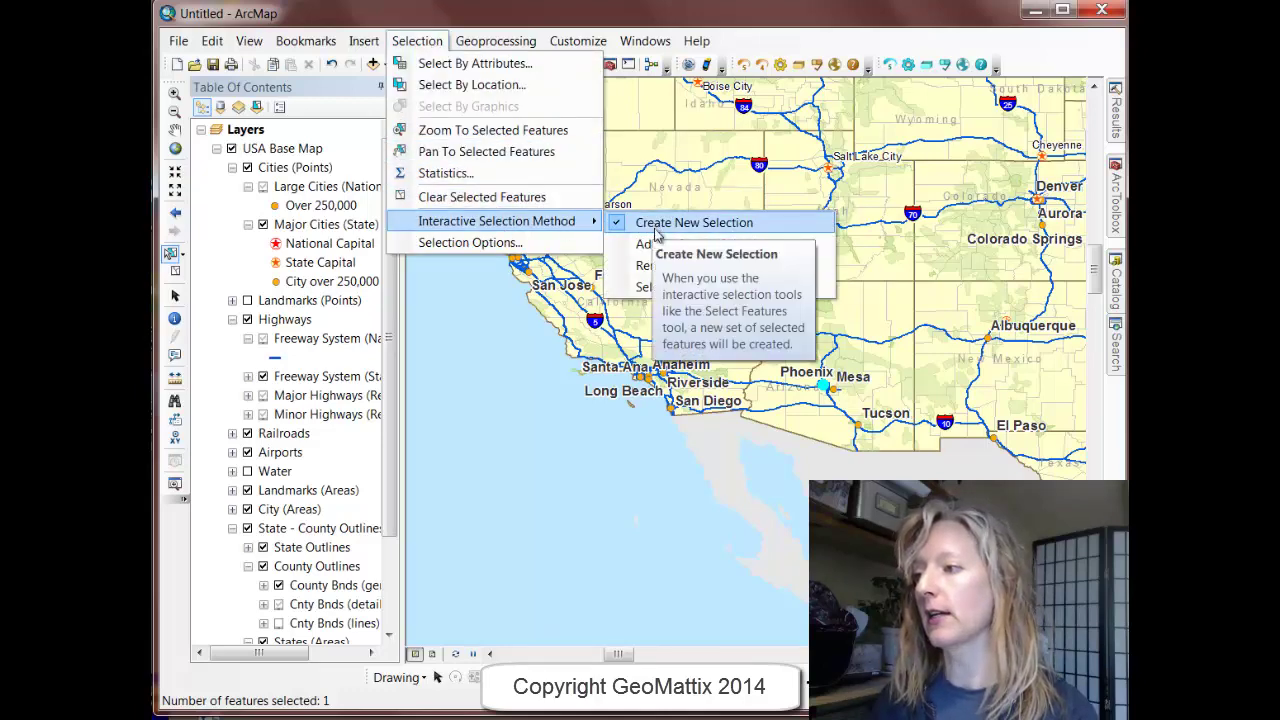
click(648, 245)
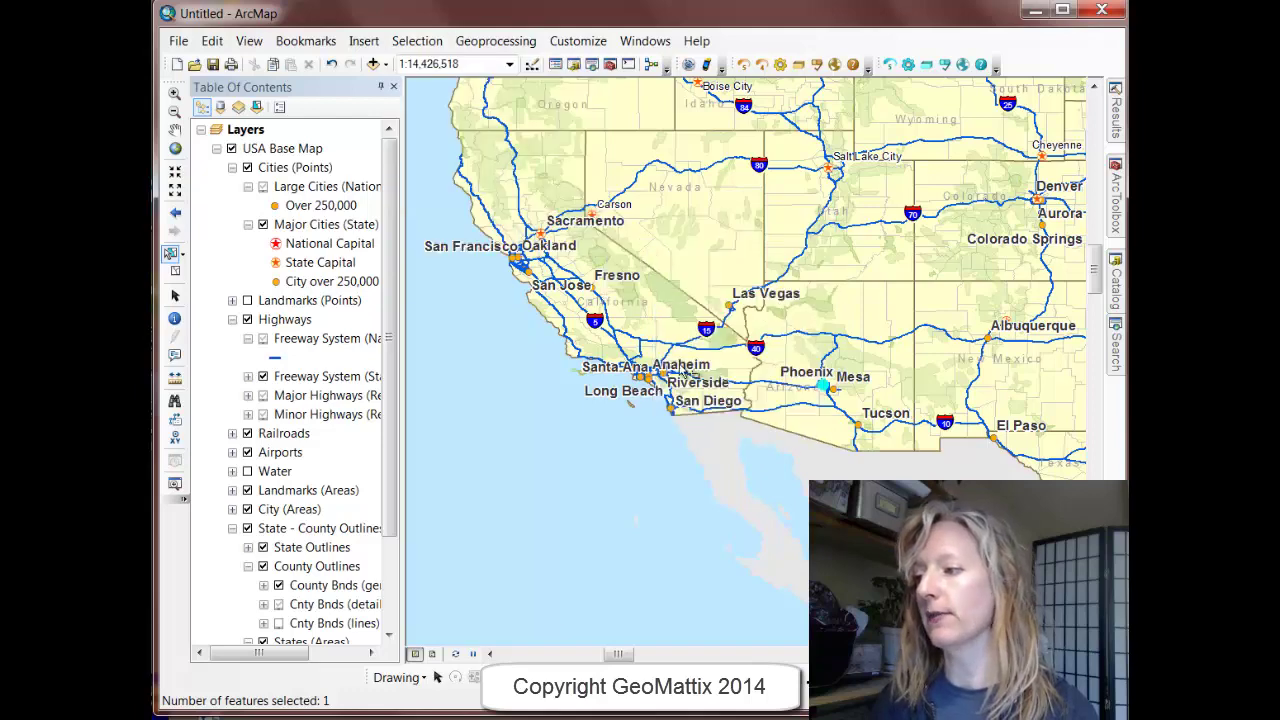
click(834, 390)
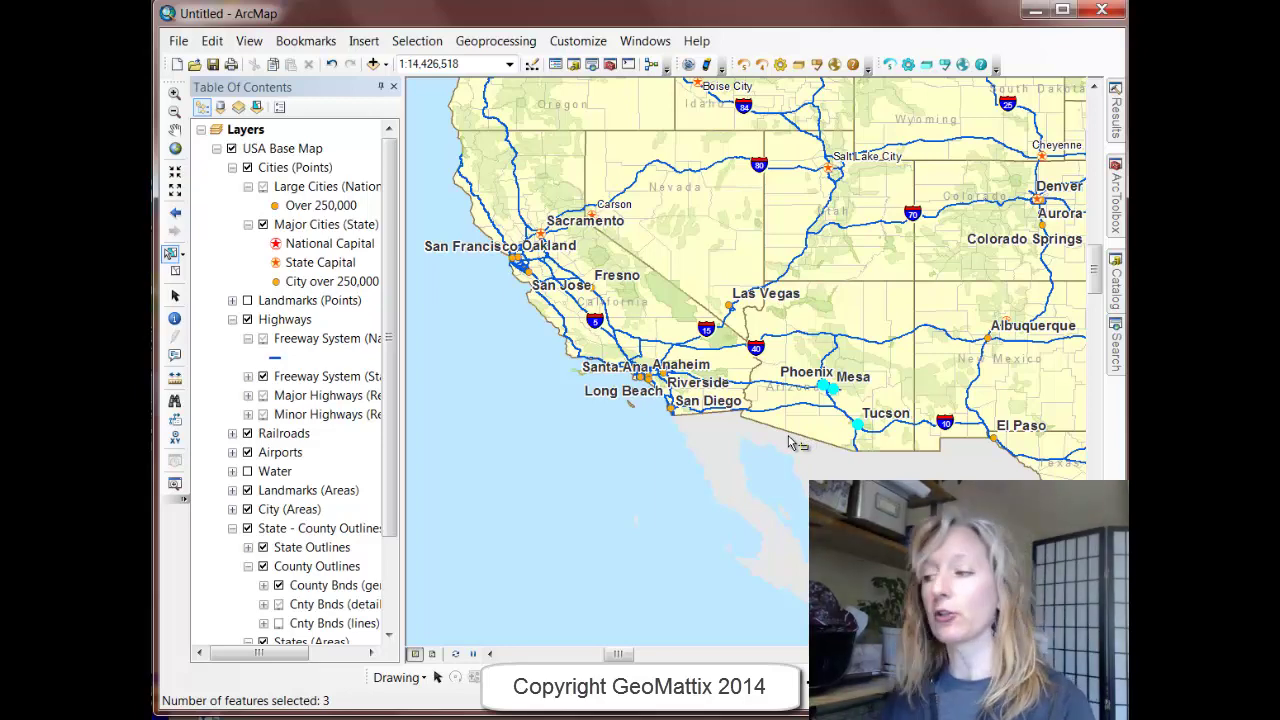
- Use Remove From Current Selection to take Mesa out of the selection
click(415, 40)
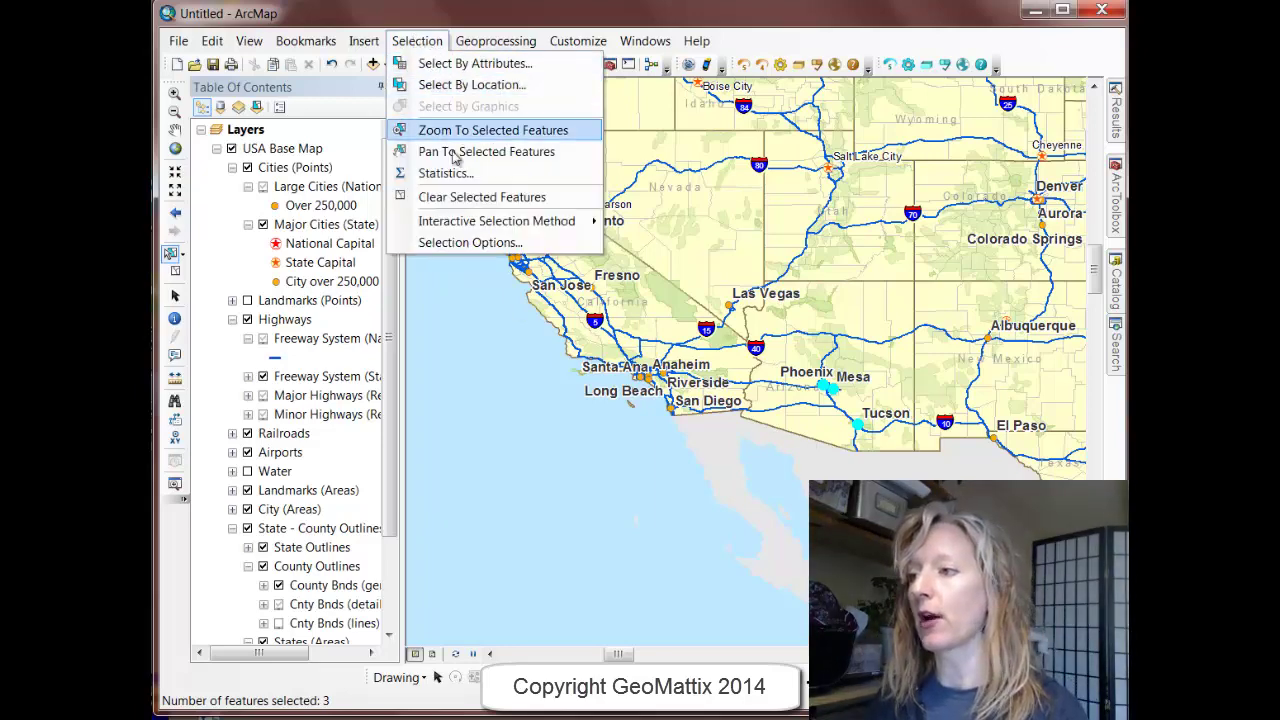
mouse_move(485, 228)
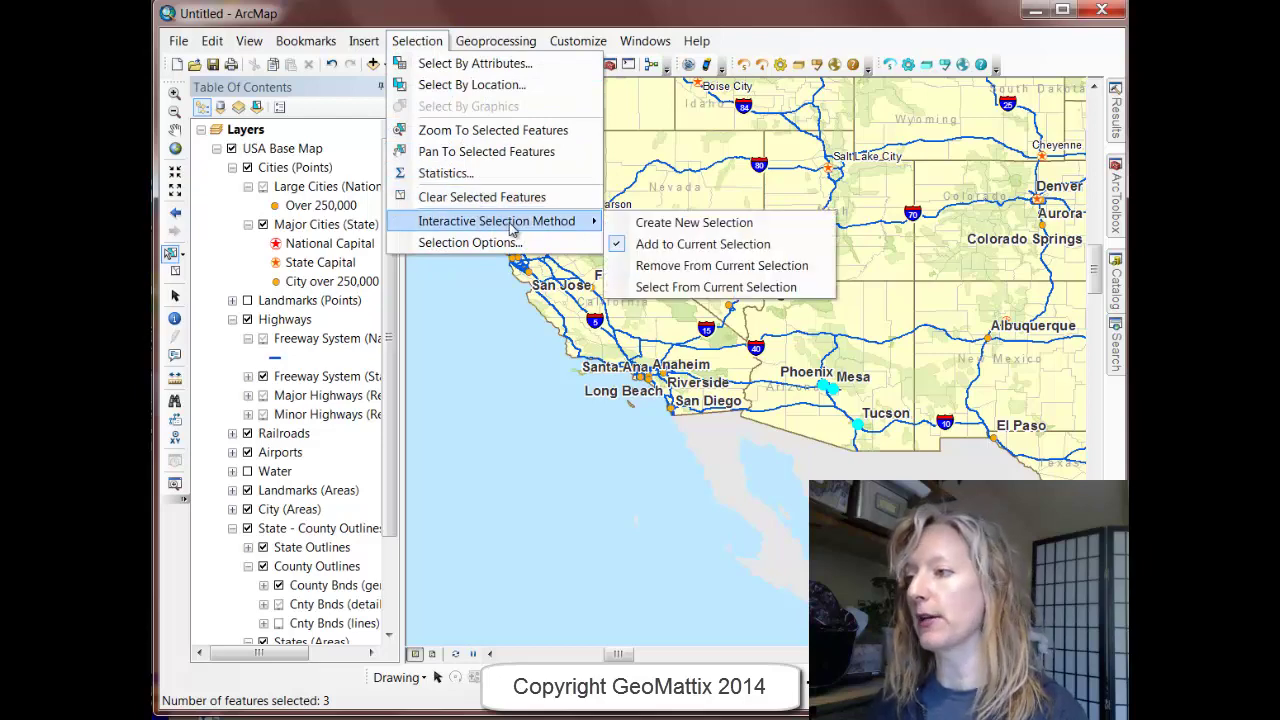
click(672, 267)
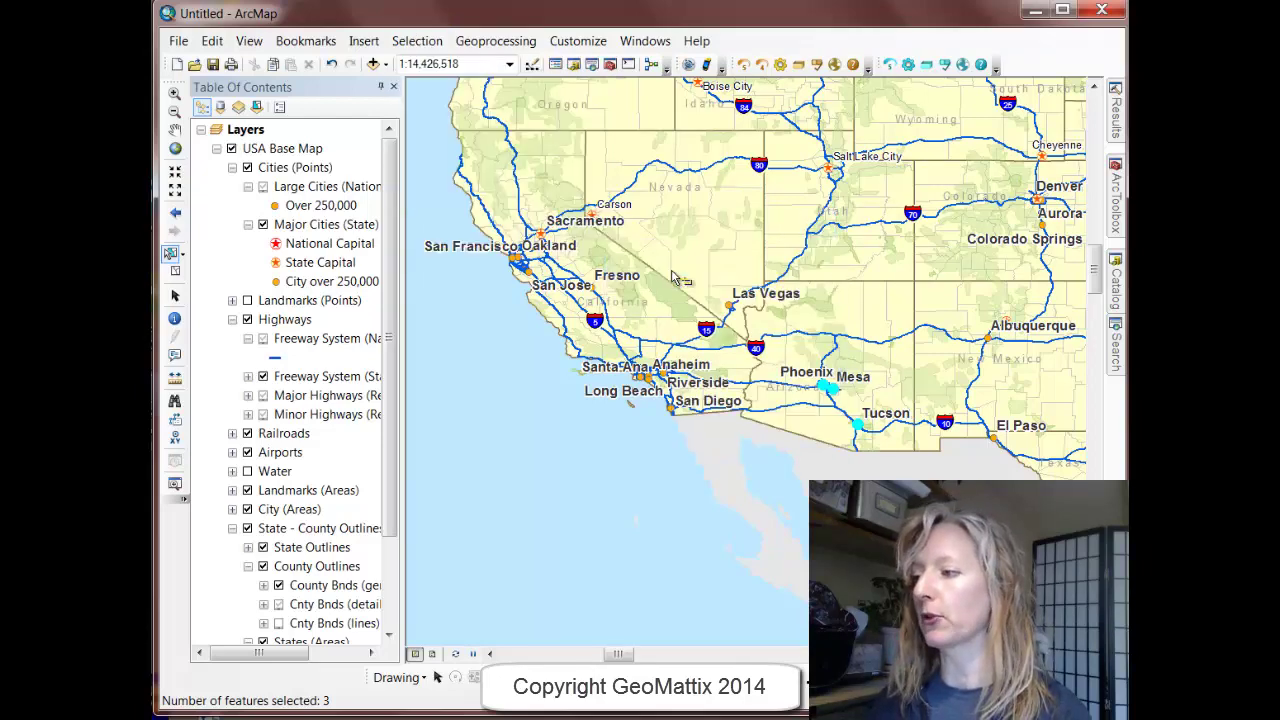
click(834, 392)
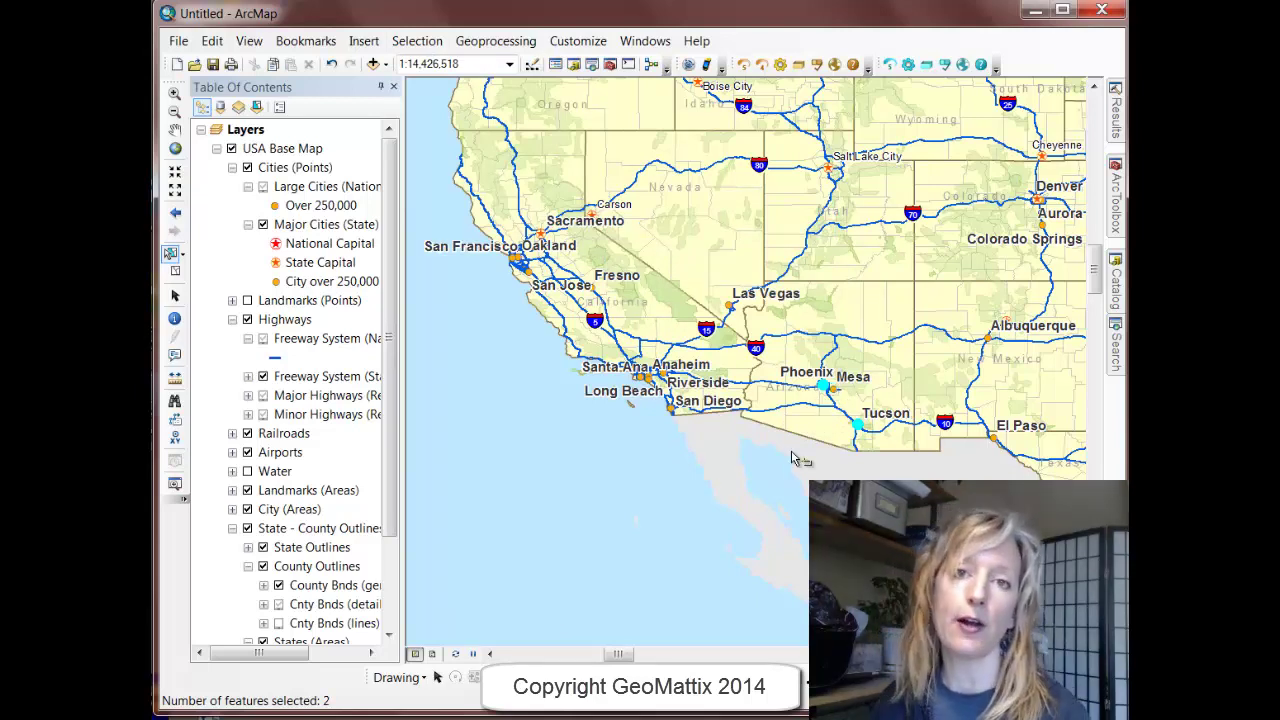
- Use Select From Current Selection to narrow the selection to Tucson only
click(413, 45)
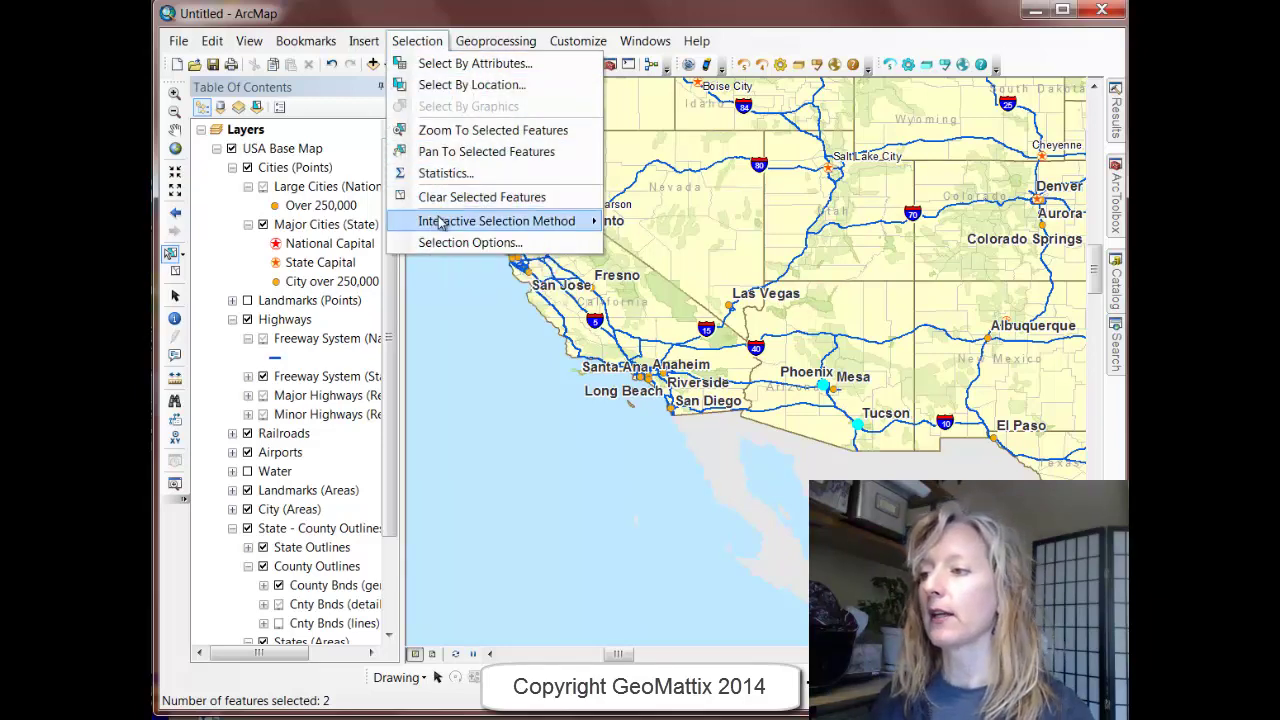
mouse_move(440, 223)
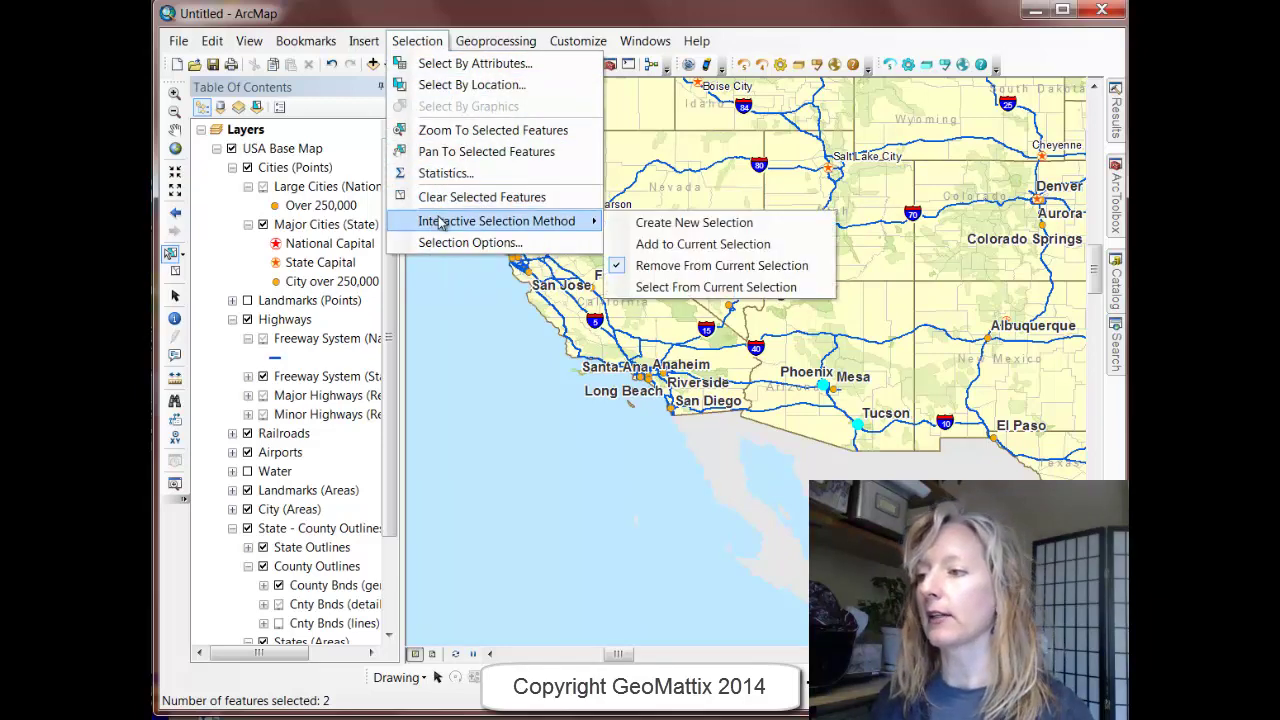
click(655, 288)
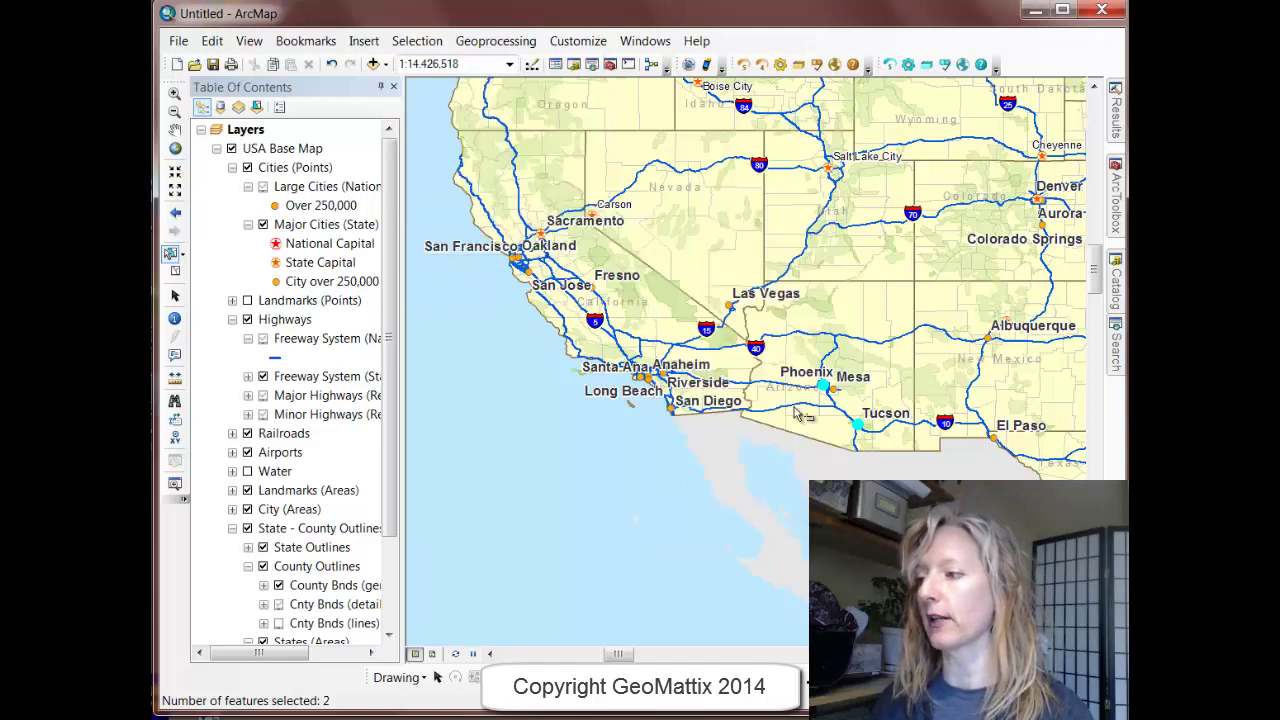
click(860, 432)
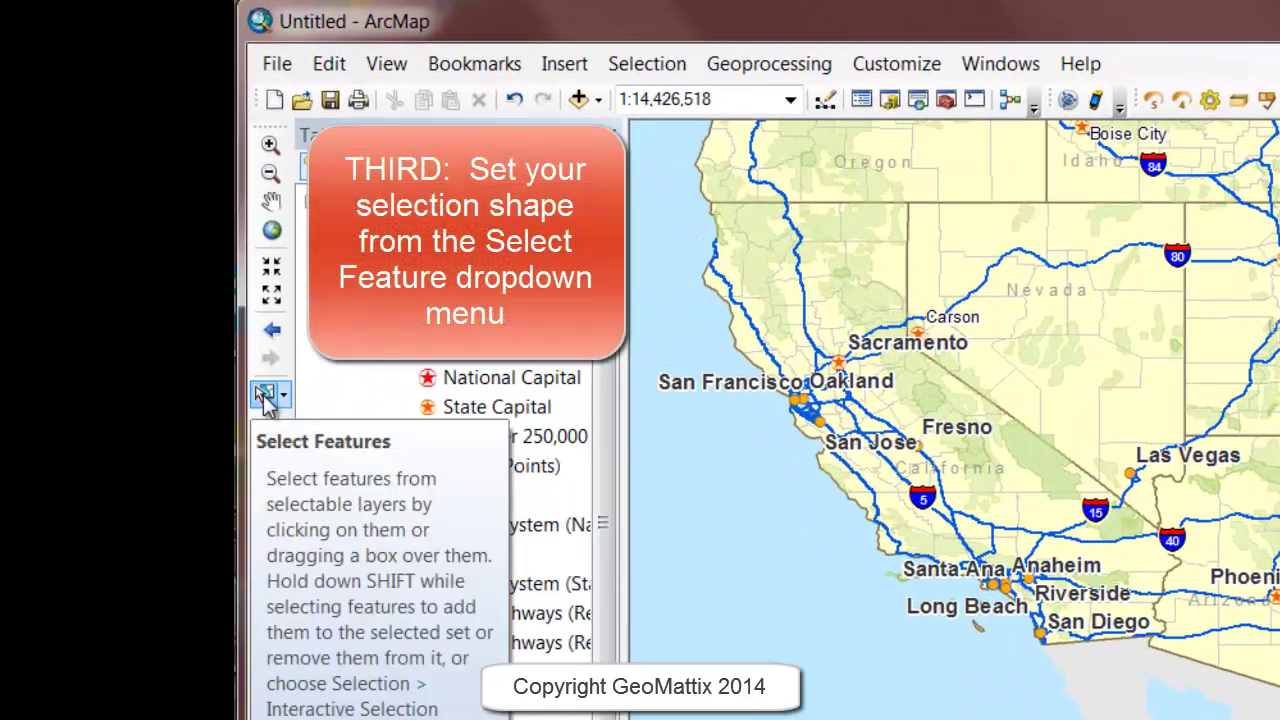
- Select by Circle around San Jose, capturing 13 cities in California and Nevada
click(285, 400)
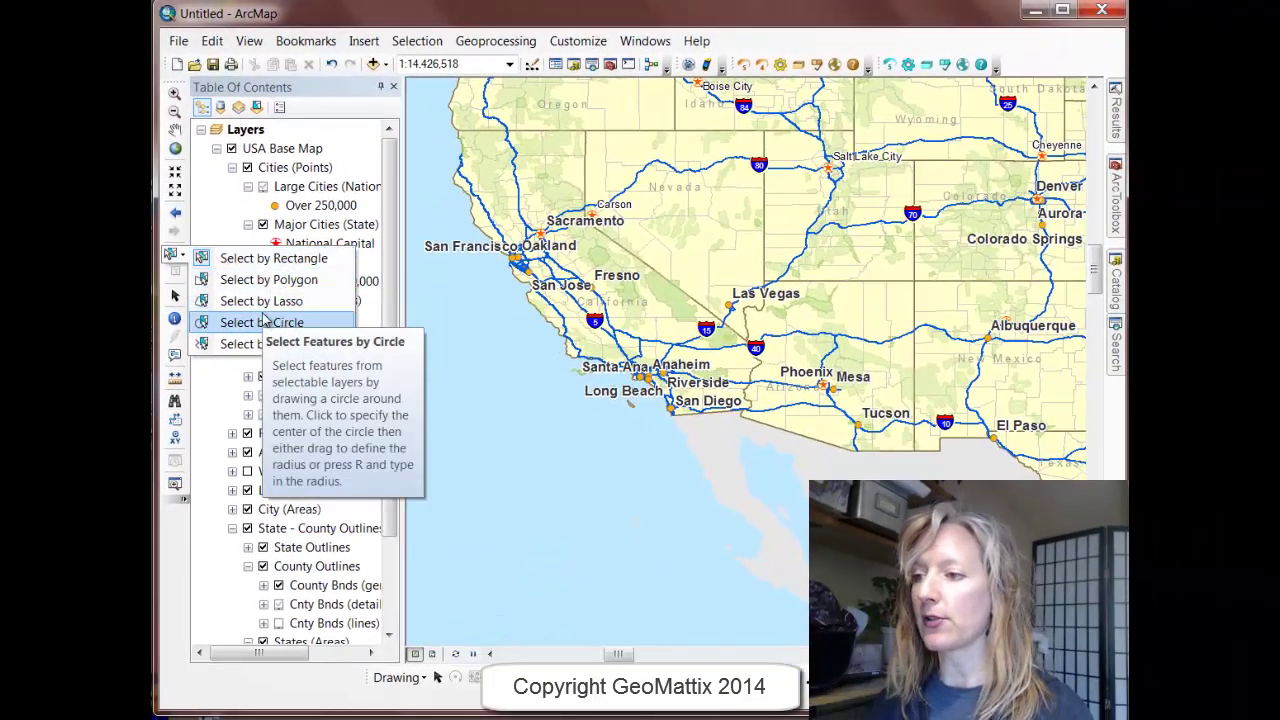
click(247, 324)
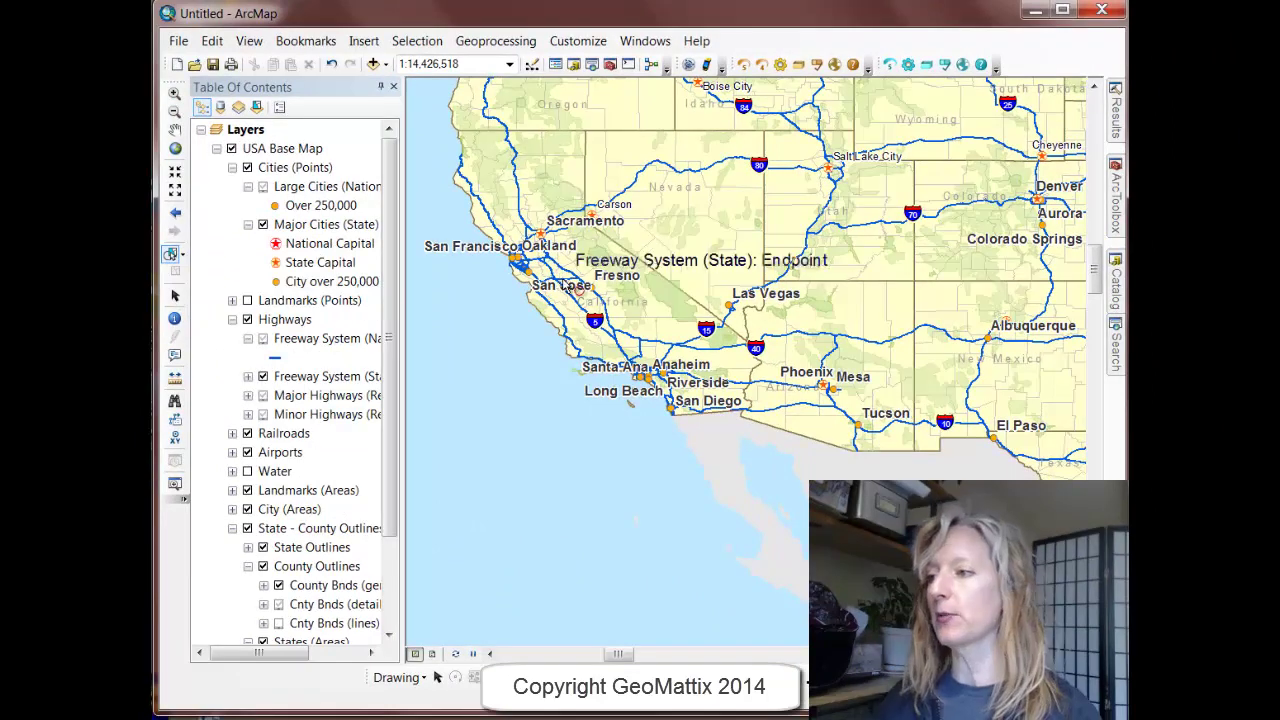
drag(586, 322, 722, 412)
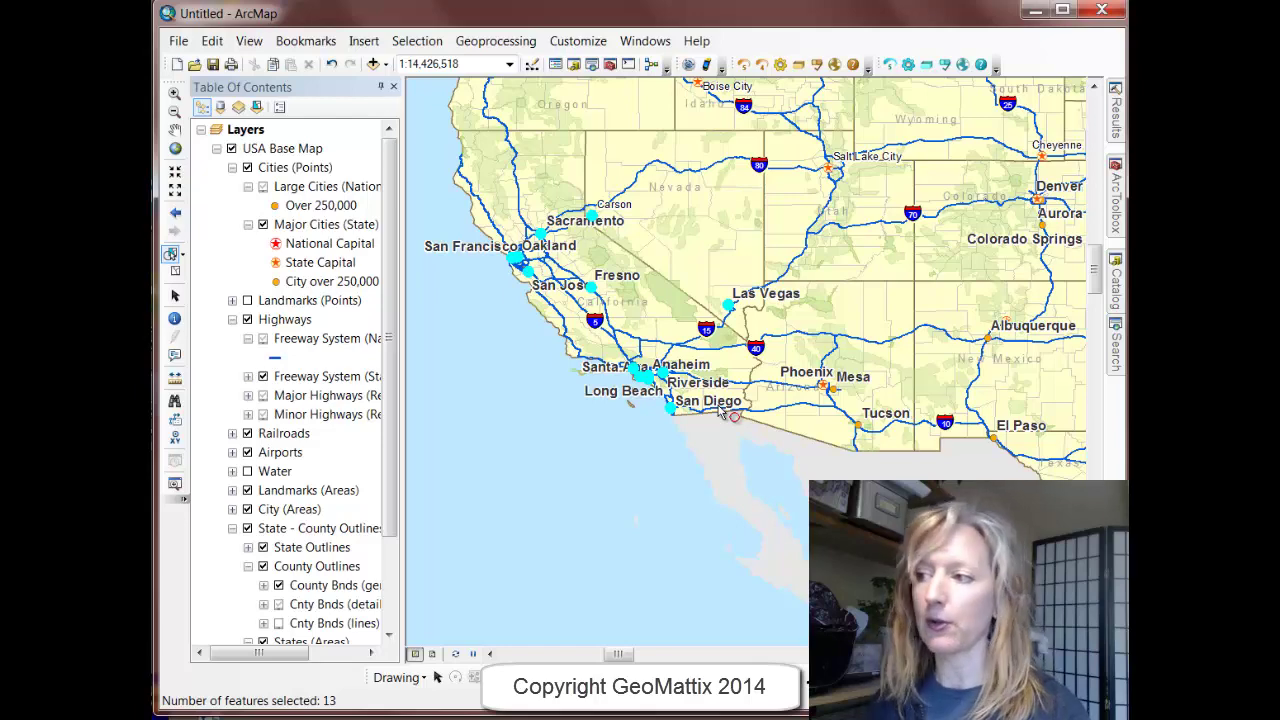
click(182, 254)
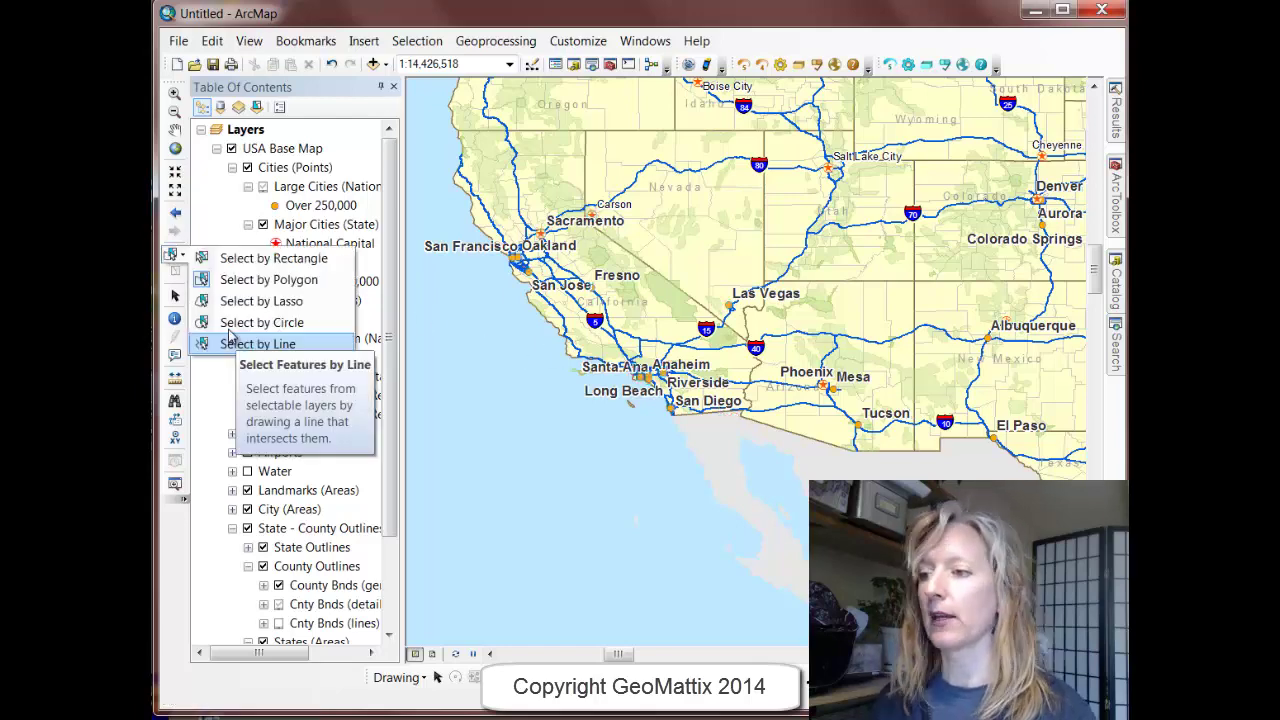
- In rectangle mode, pick Las Vegas, Sacramento and Salt Lake City, then box Phoenix, Mesa and Tucson
click(240, 262)
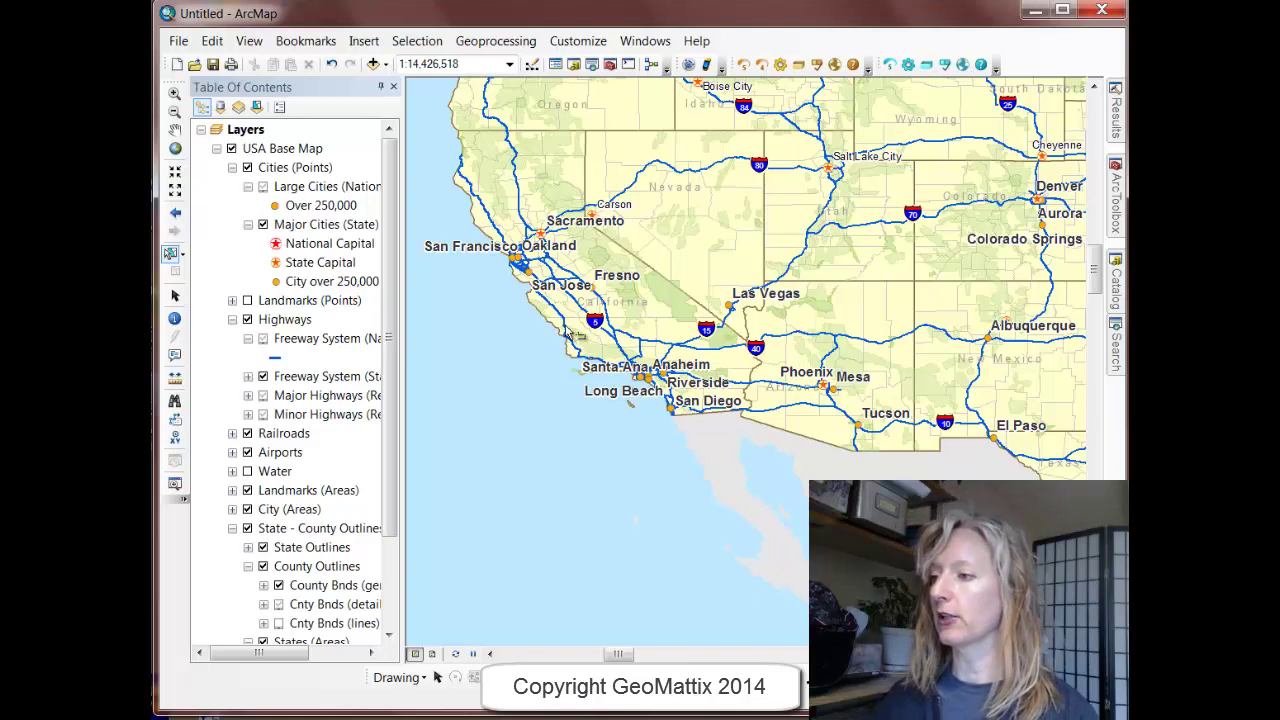
click(731, 308)
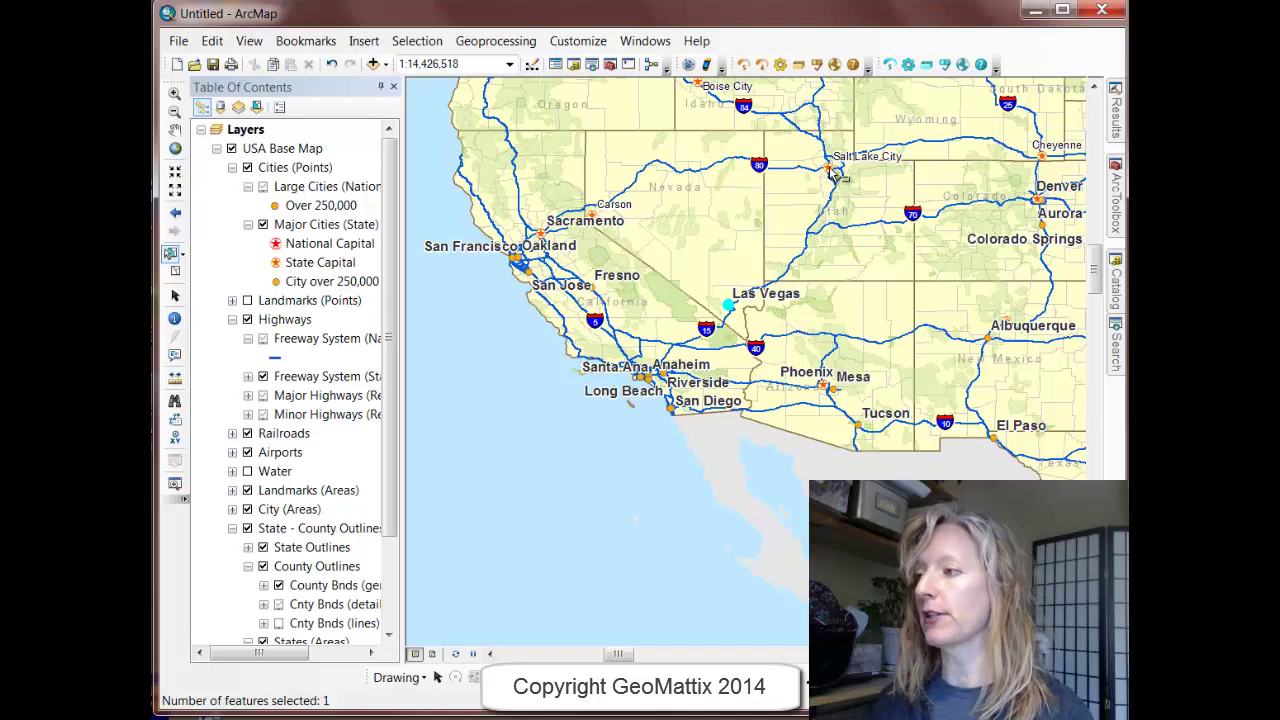
click(592, 214)
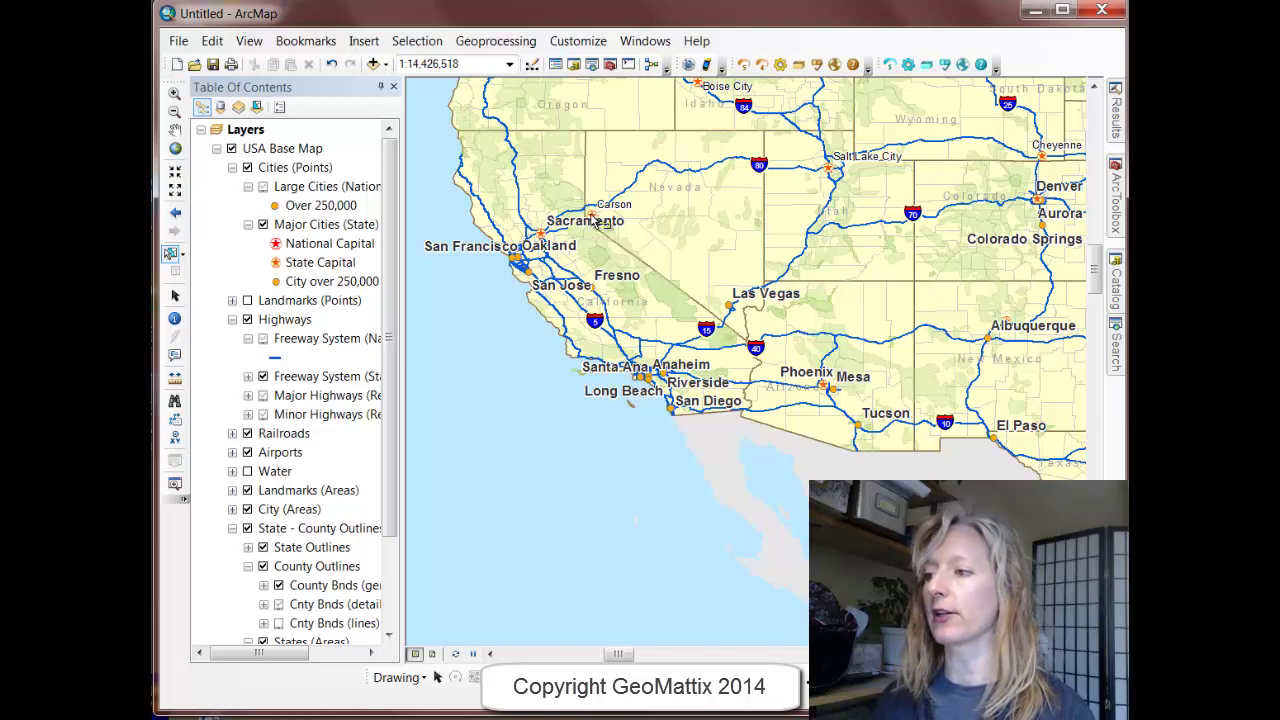
click(593, 216)
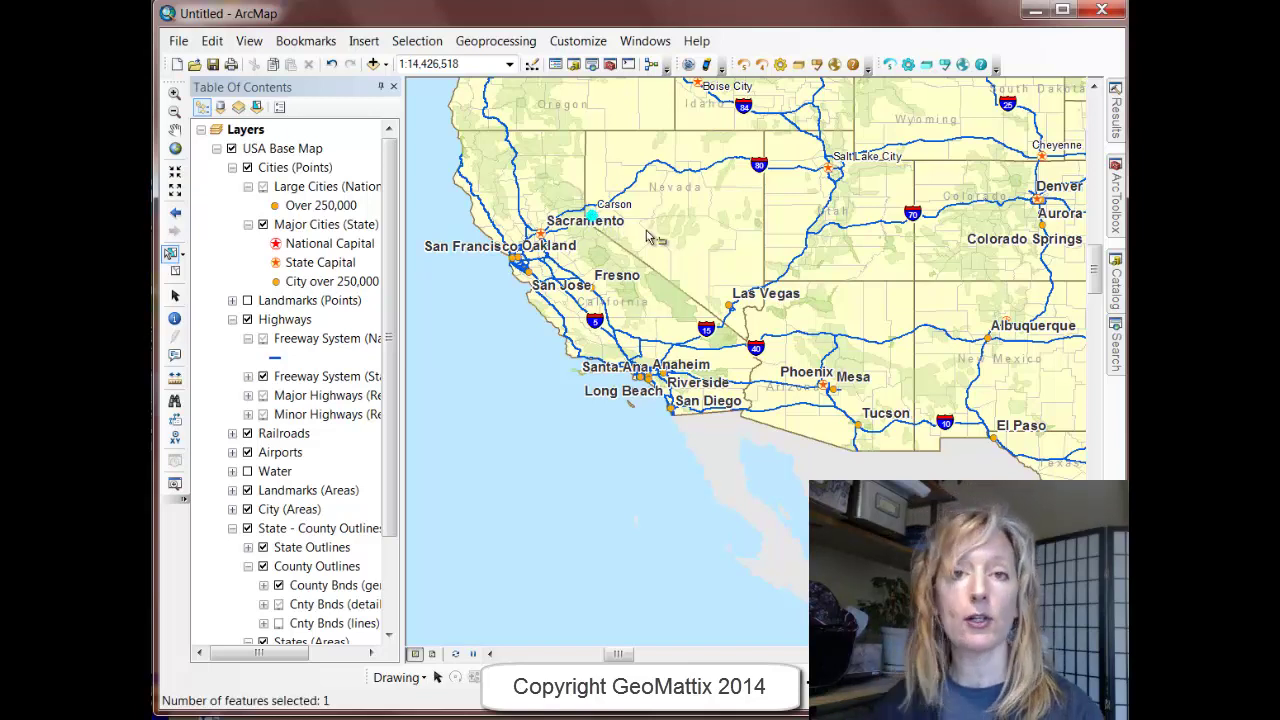
shift+click(831, 170)
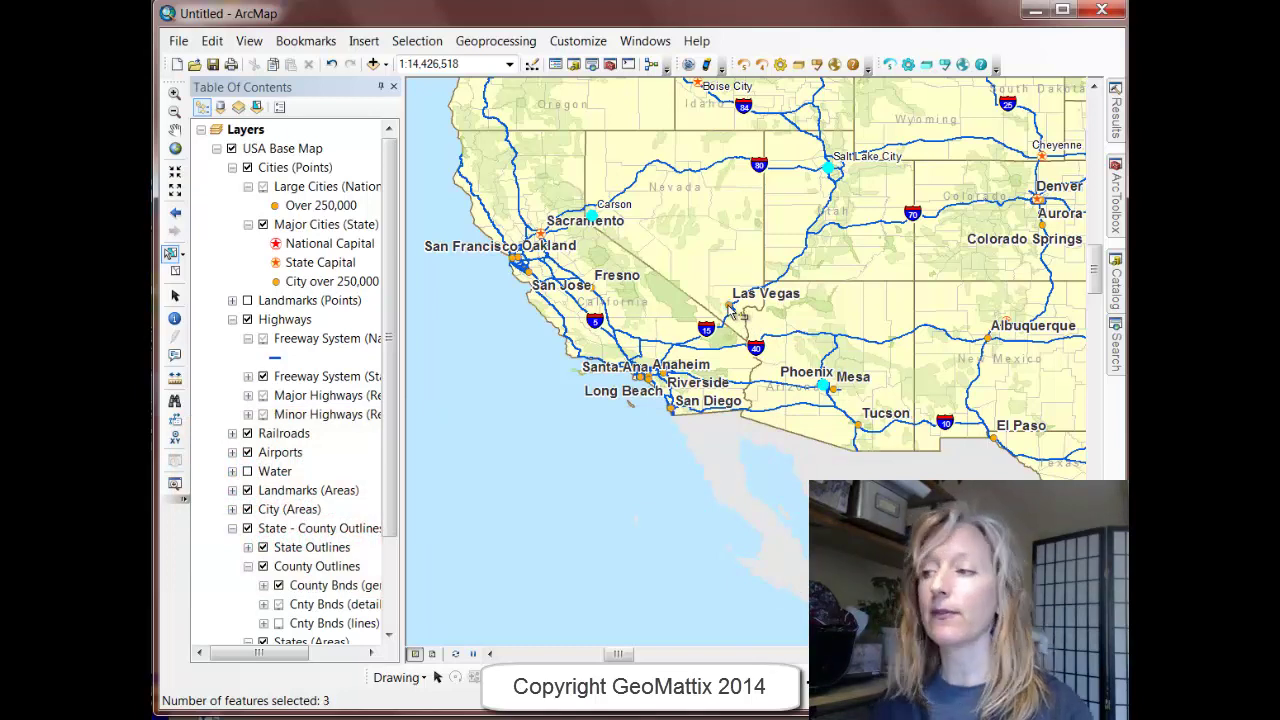
click(740, 313)
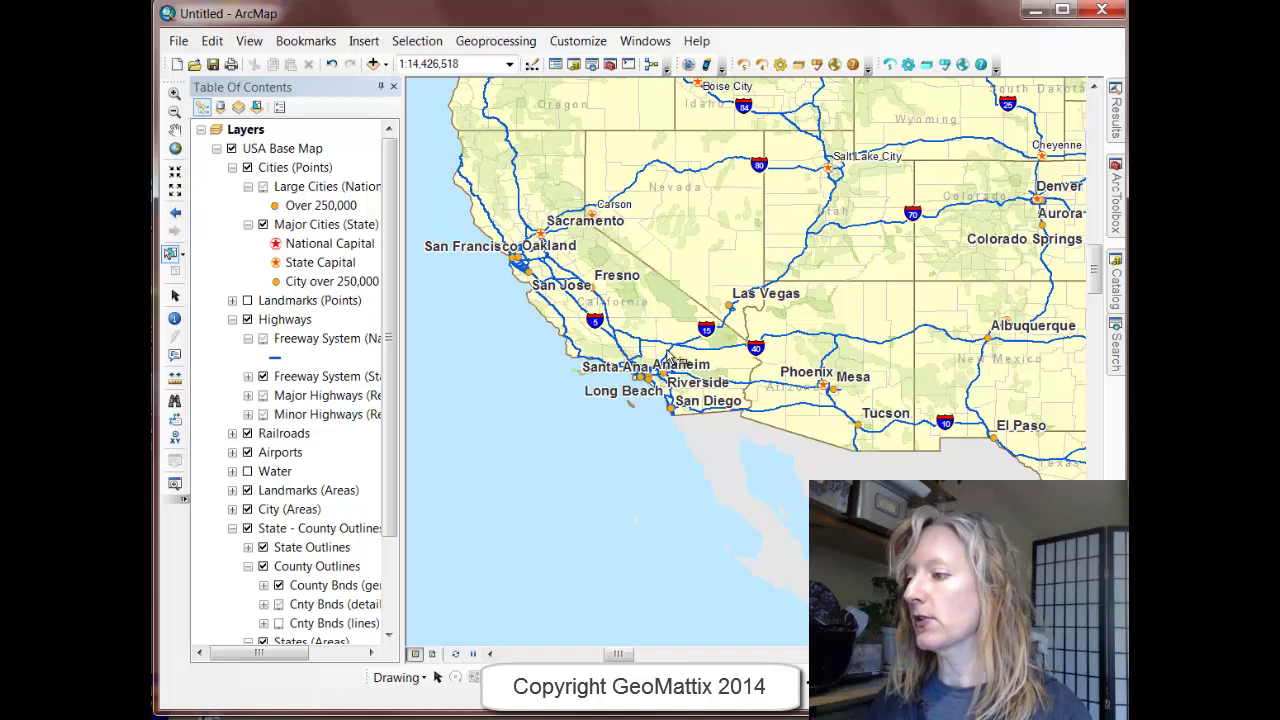
drag(786, 360, 918, 448)
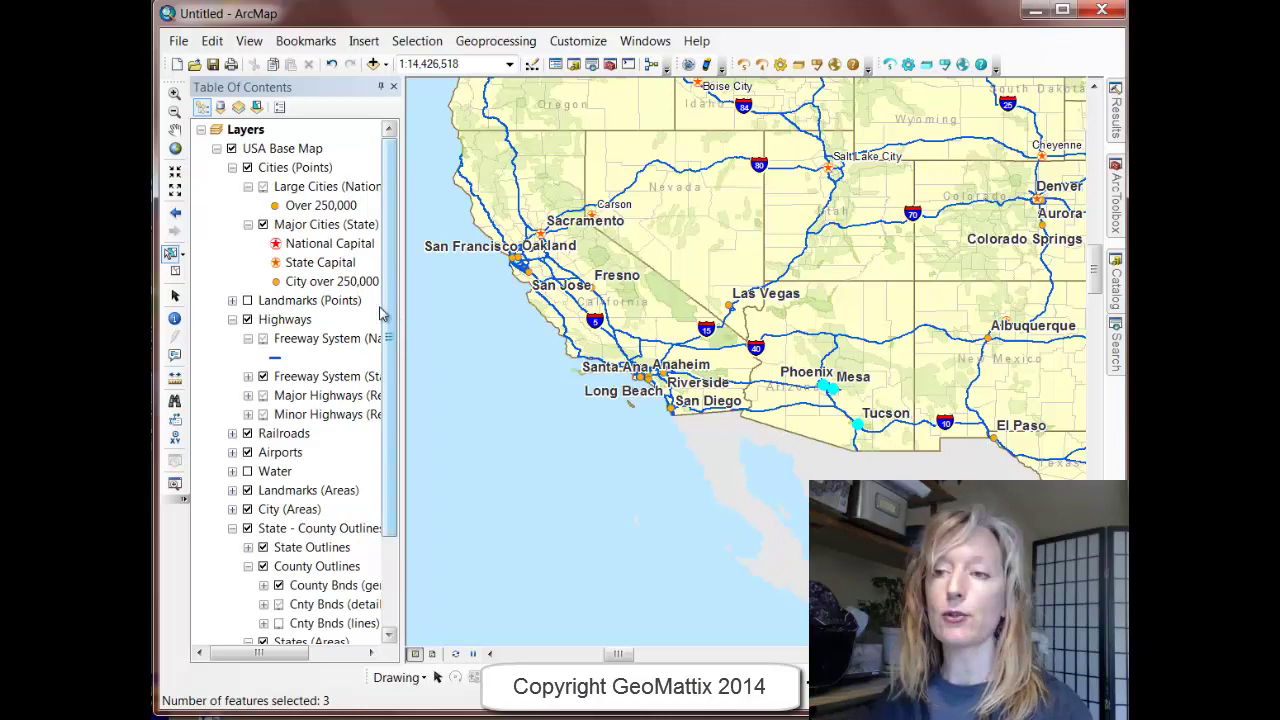
- Open and dock the Major Cities (State) attribute table, toggling selected-only and all 104 records
right_click(308, 229)
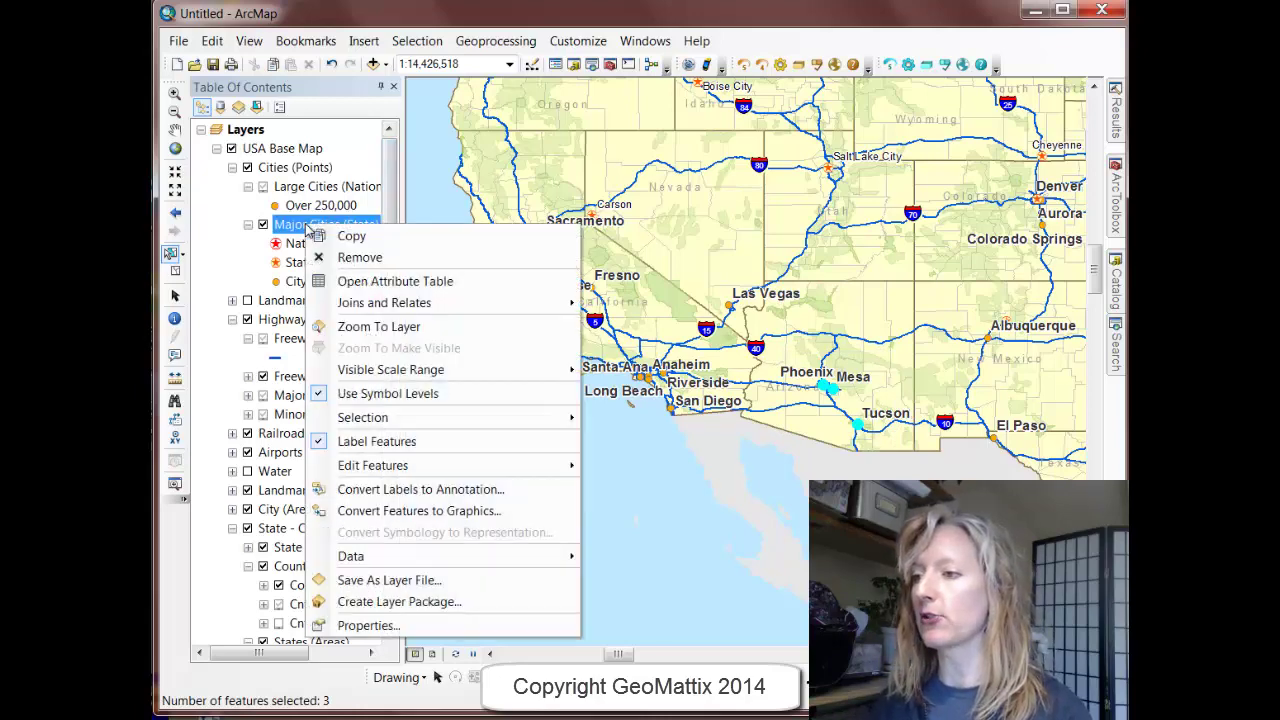
click(366, 284)
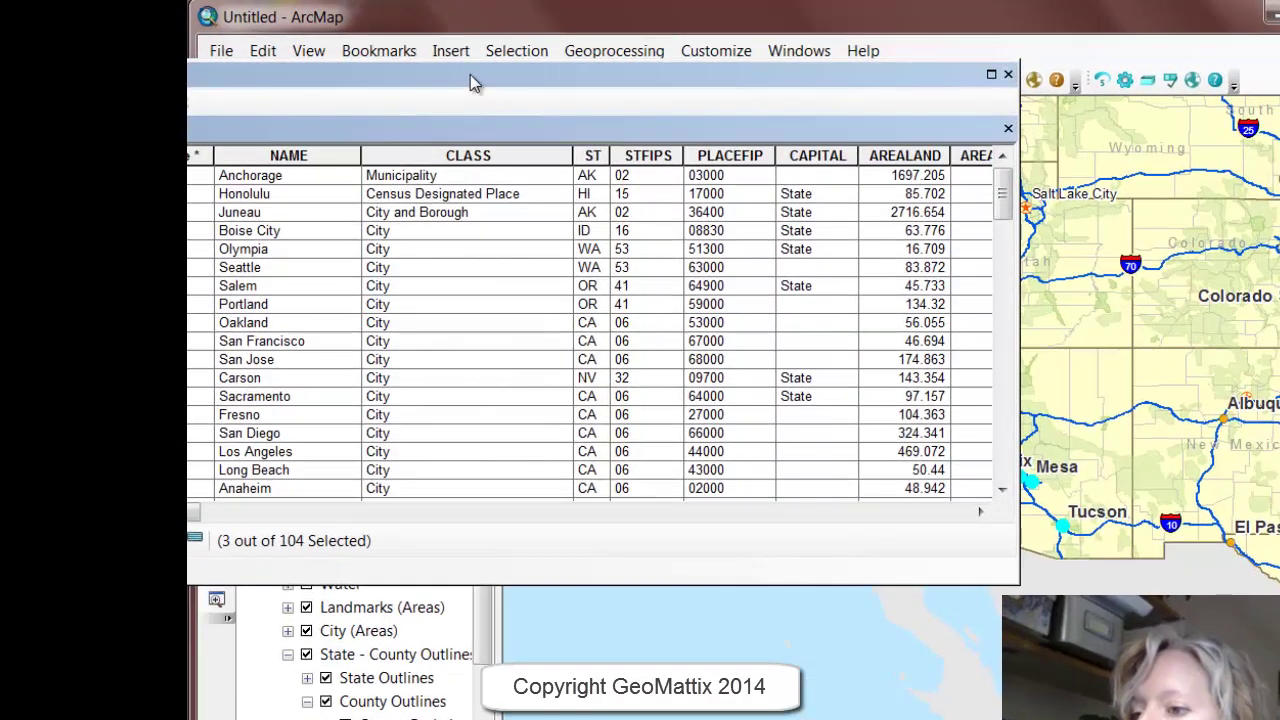
drag(470, 74, 714, 129)
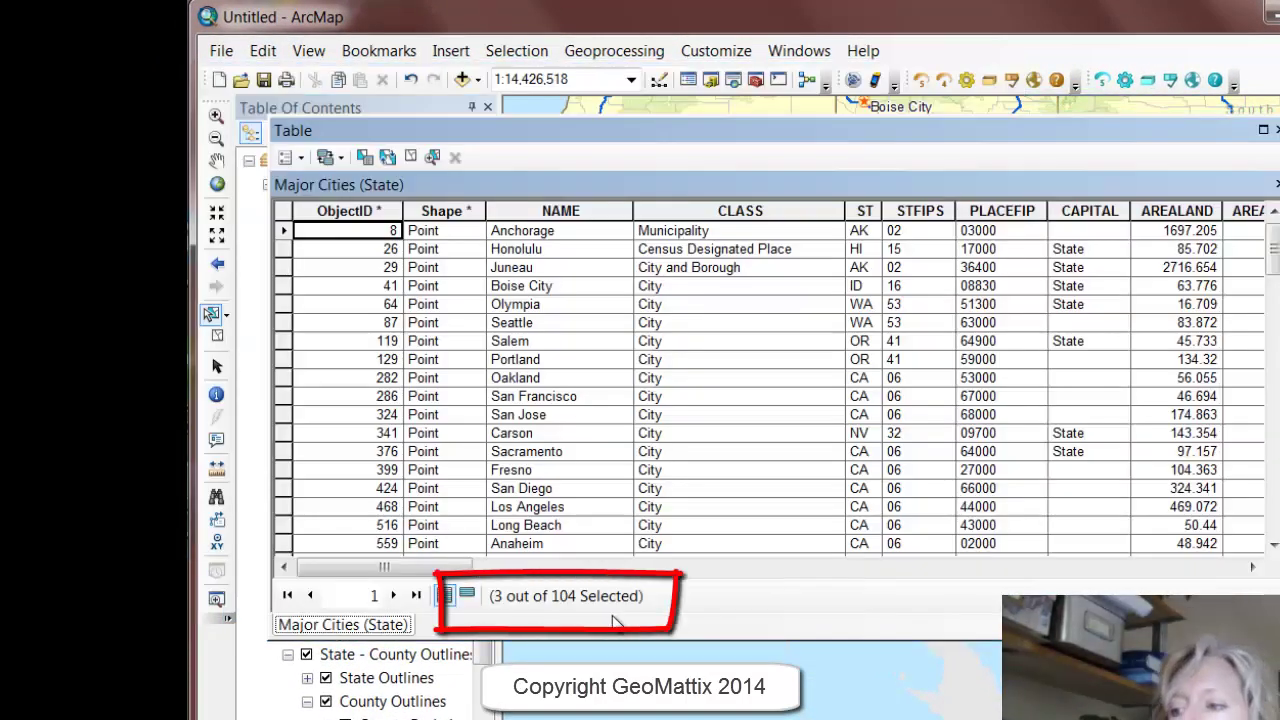
scroll(1274, 256, down, 5)
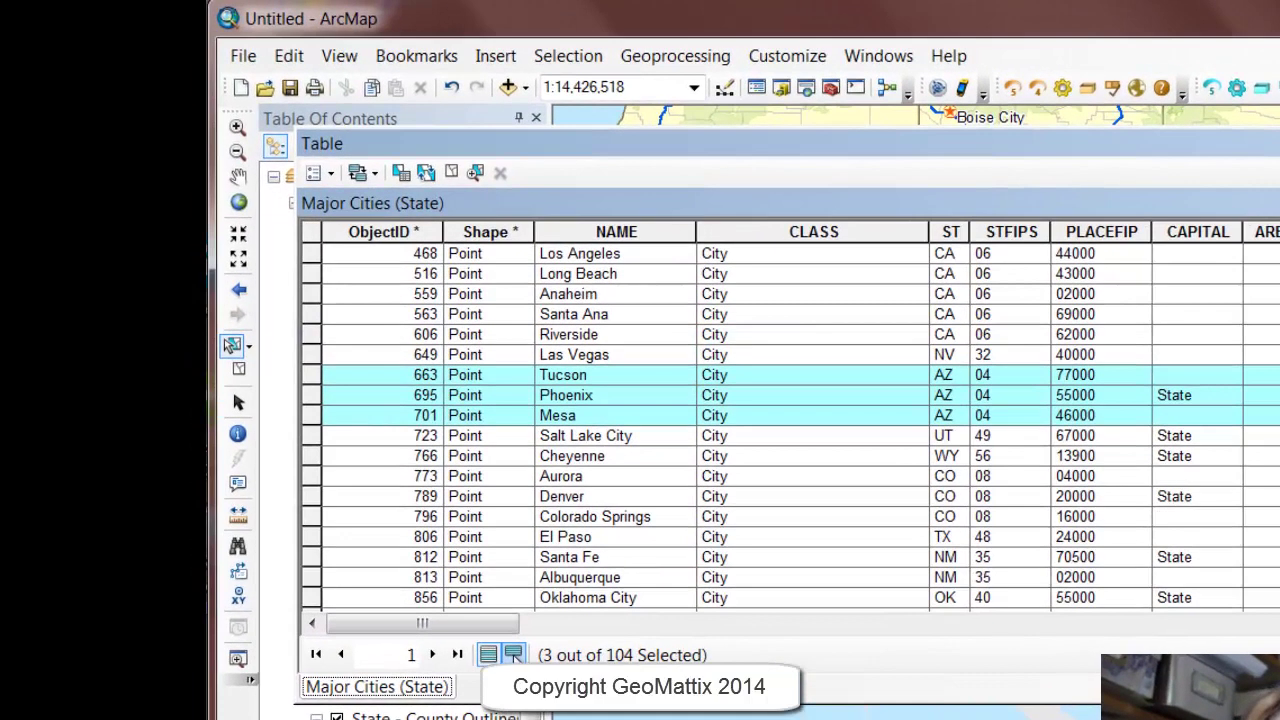
click(467, 596)
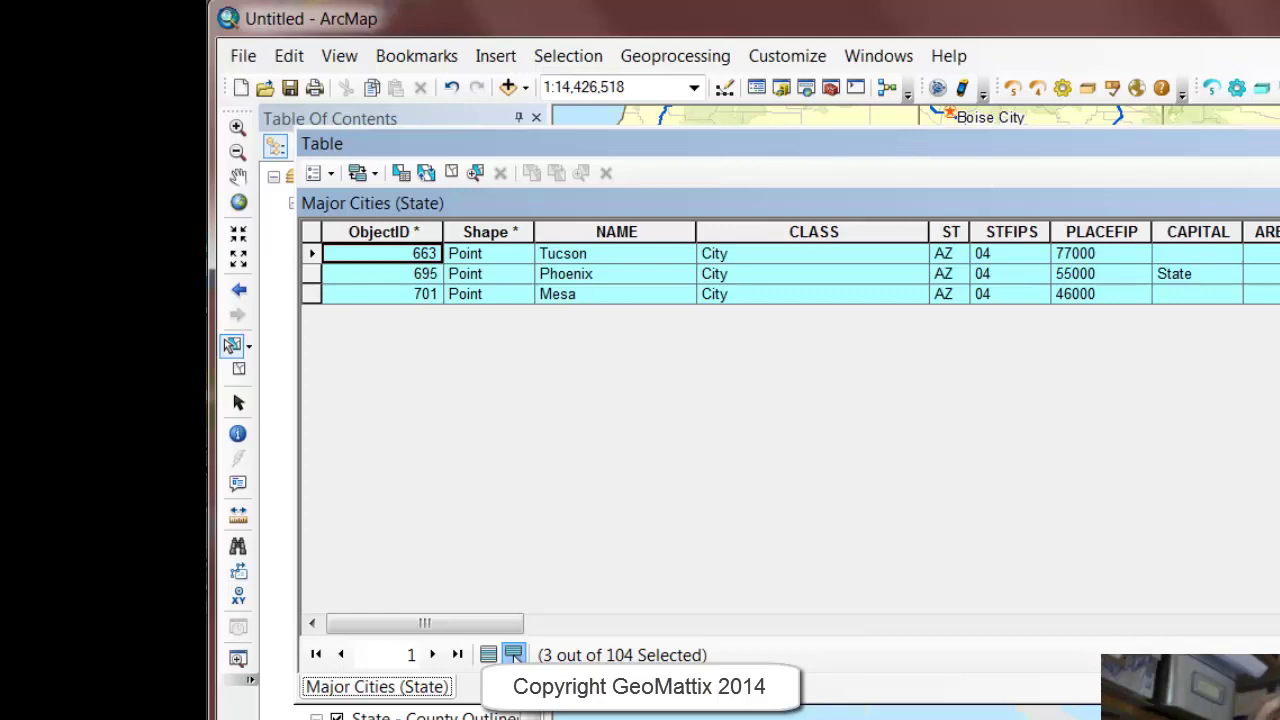
click(480, 643)
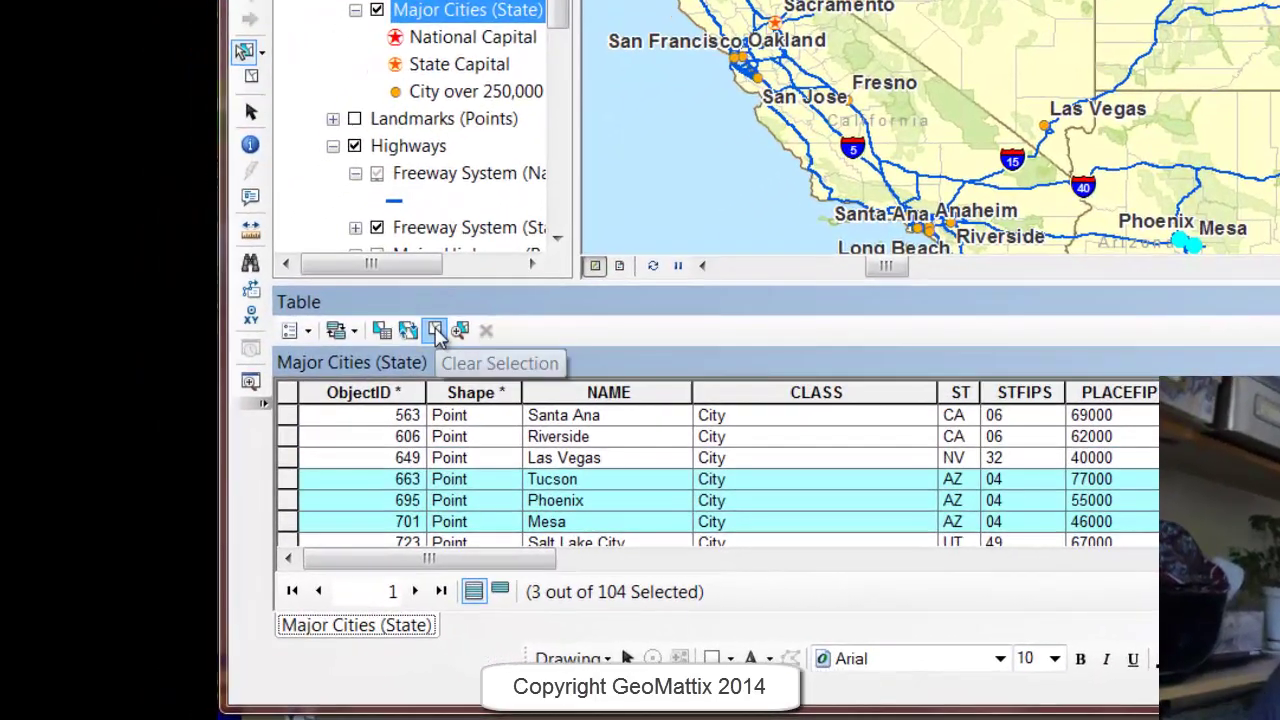
- In the attribute table, select Riverside through Mesa, excluding Las Vegas, giving 4 of 104 cities
click(338, 416)
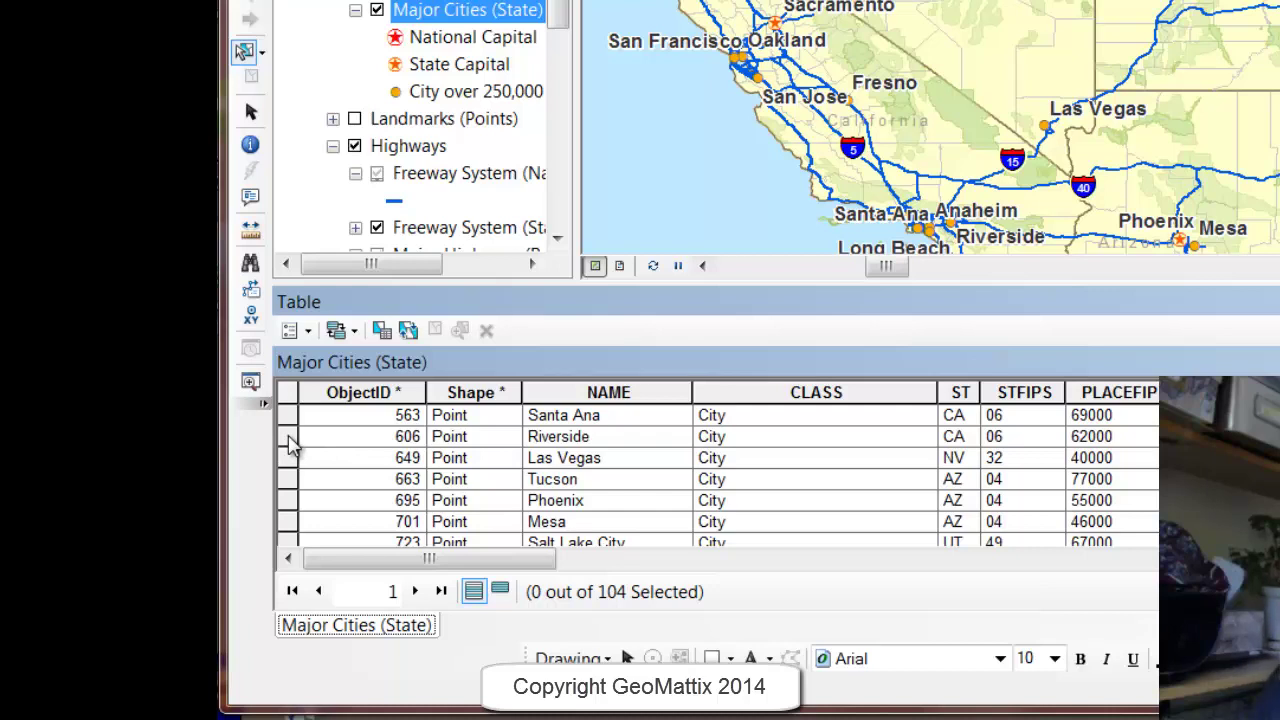
click(288, 437)
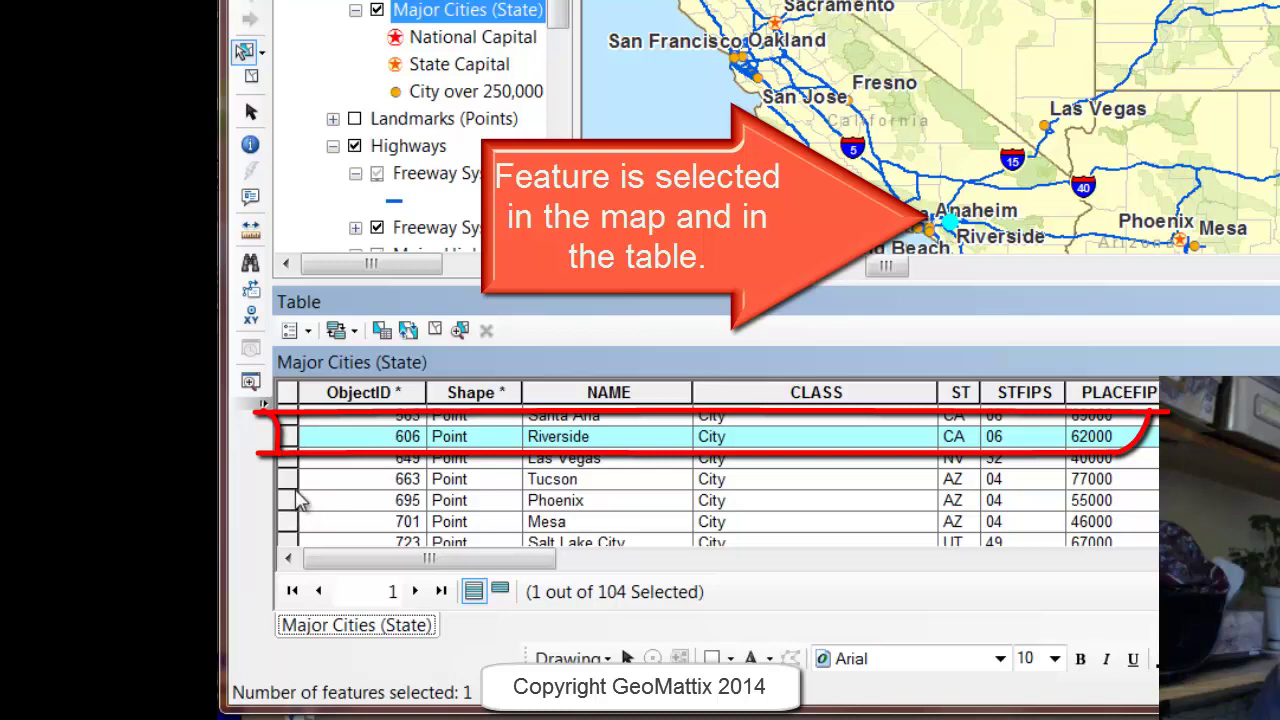
ctrl+click(288, 479)
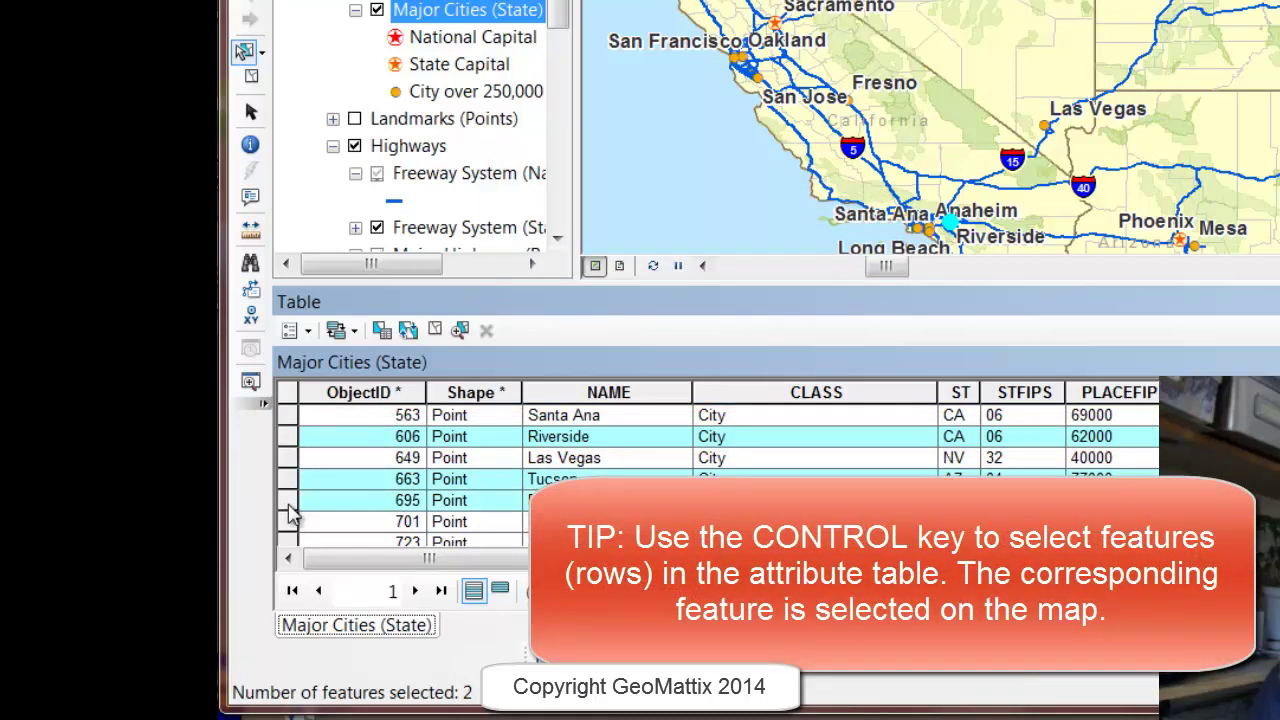
ctrl+click(289, 522)
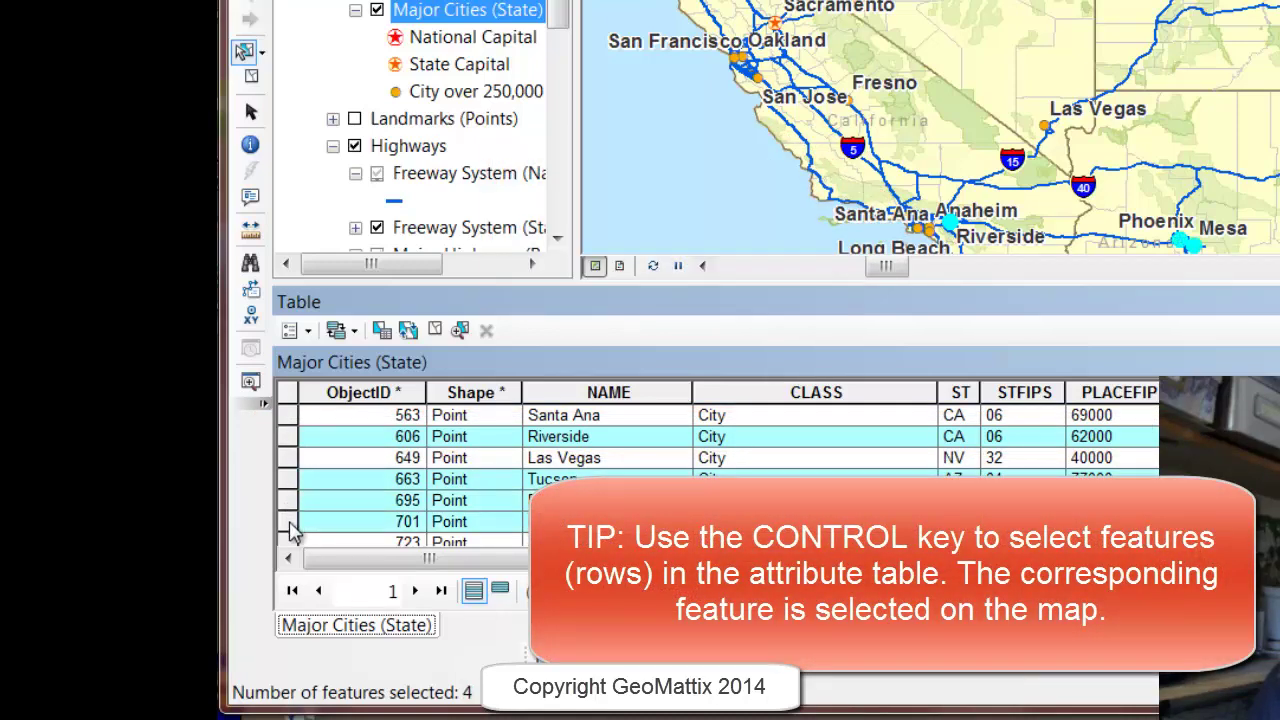
click(439, 330)
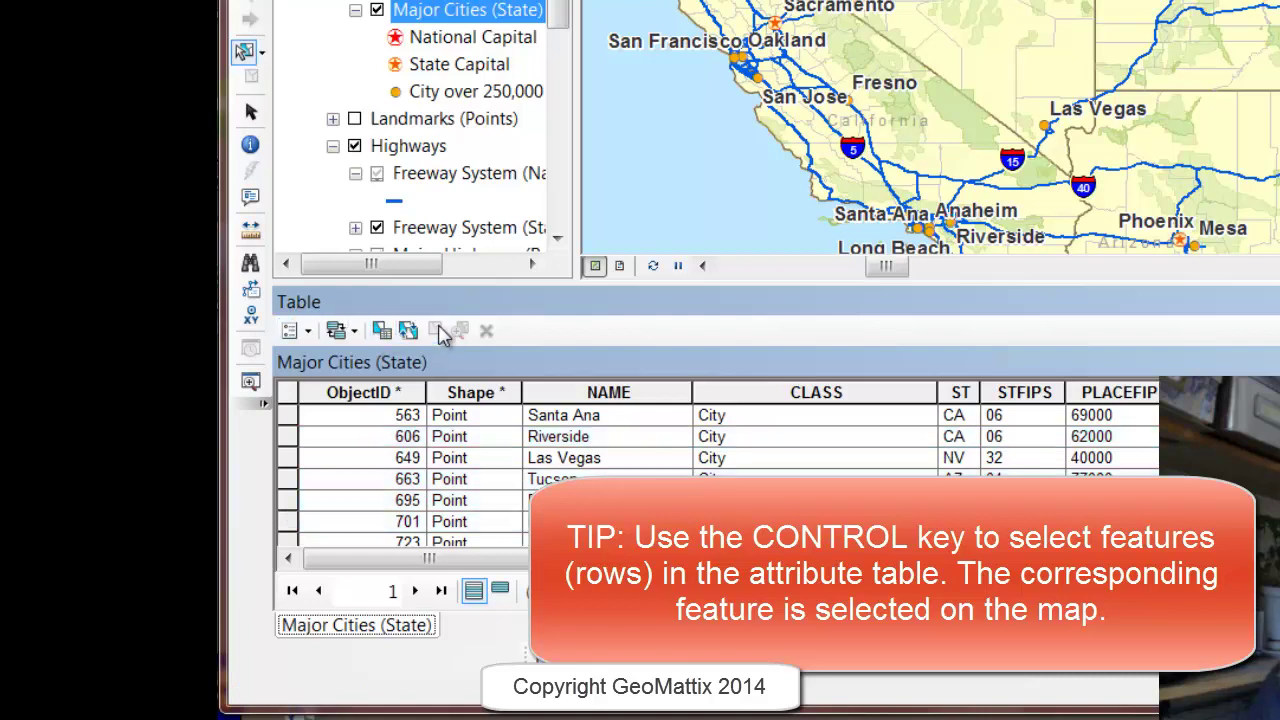
click(289, 437)
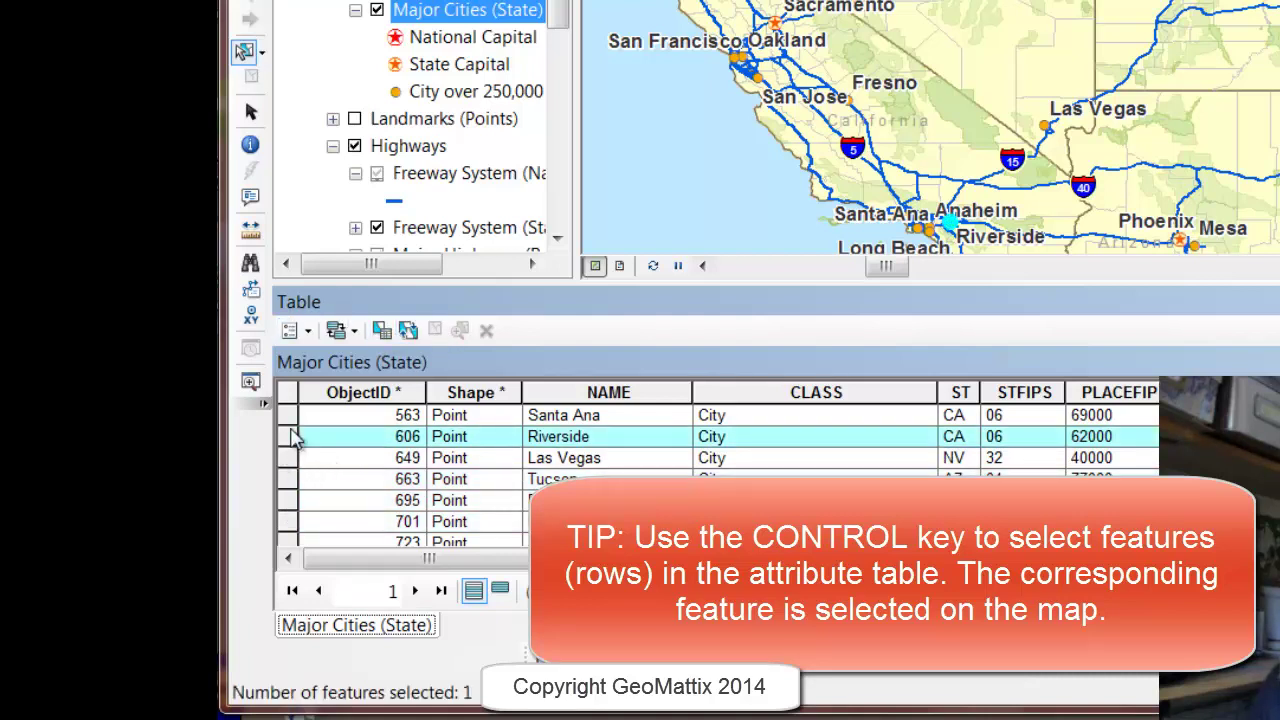
shift+click(288, 522)
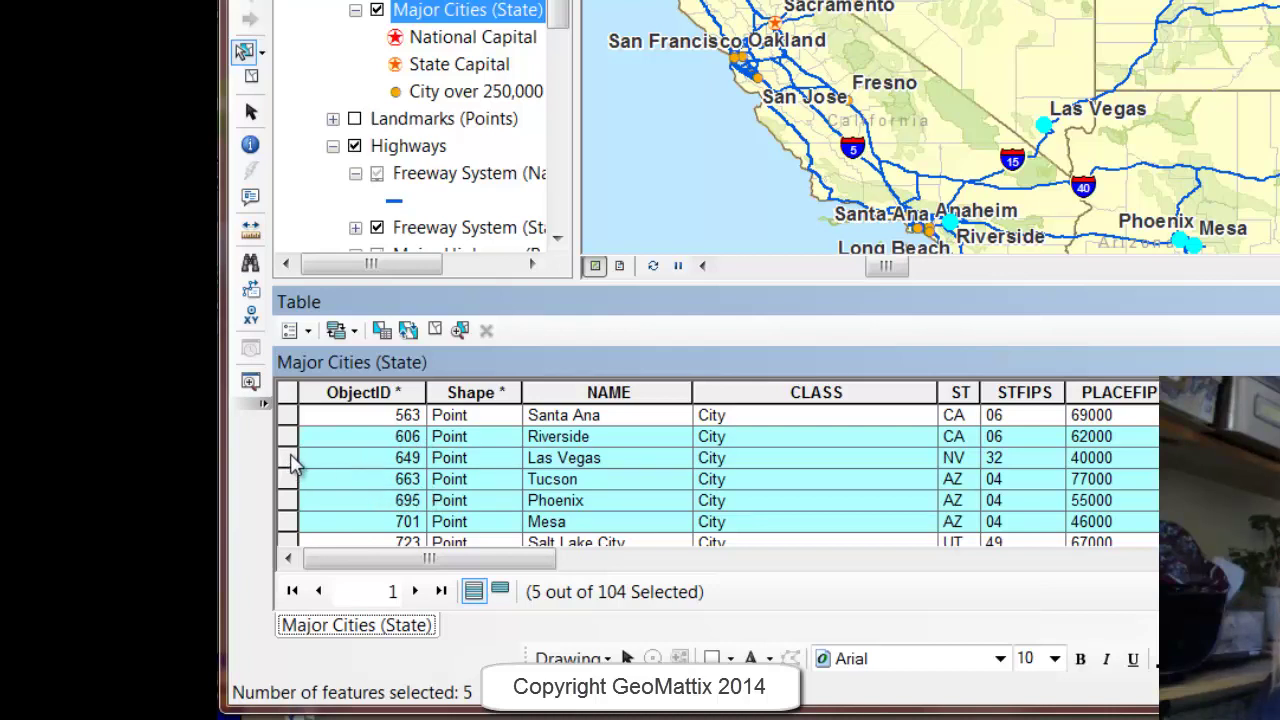
ctrl+click(291, 457)
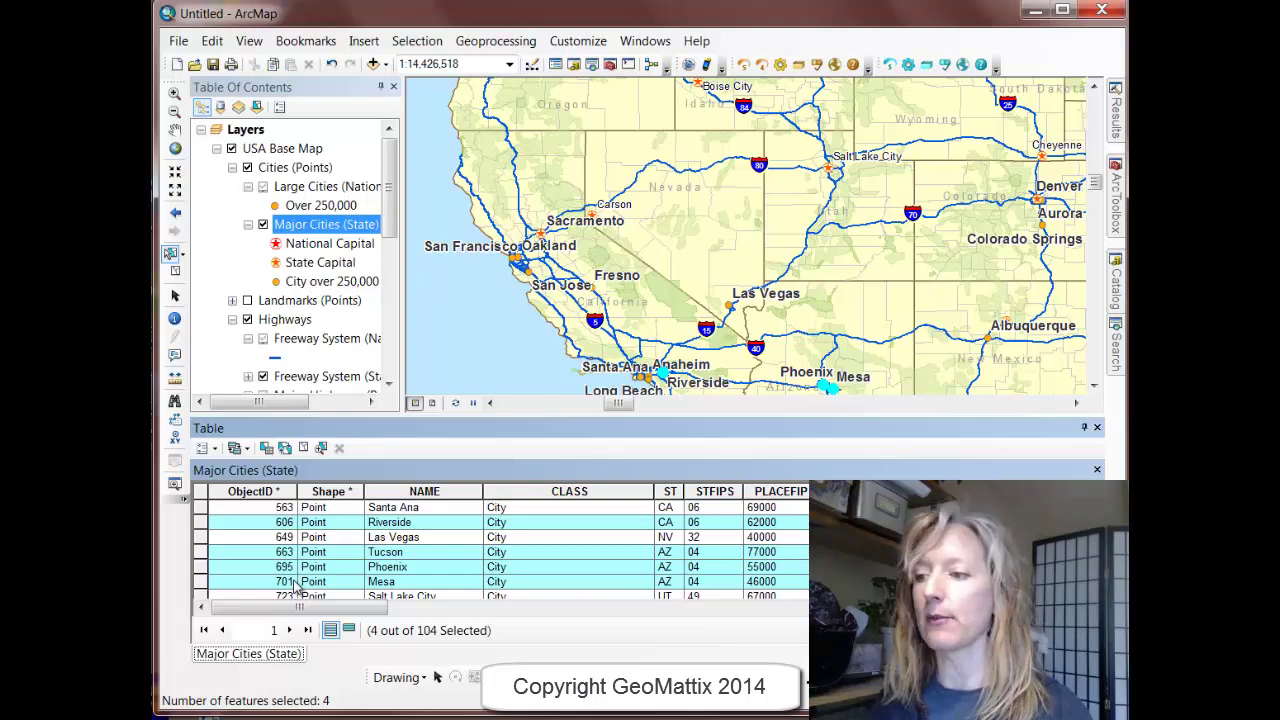
- Zoom to the four selected cities, close the table, and check the layer's Selection options
click(321, 448)
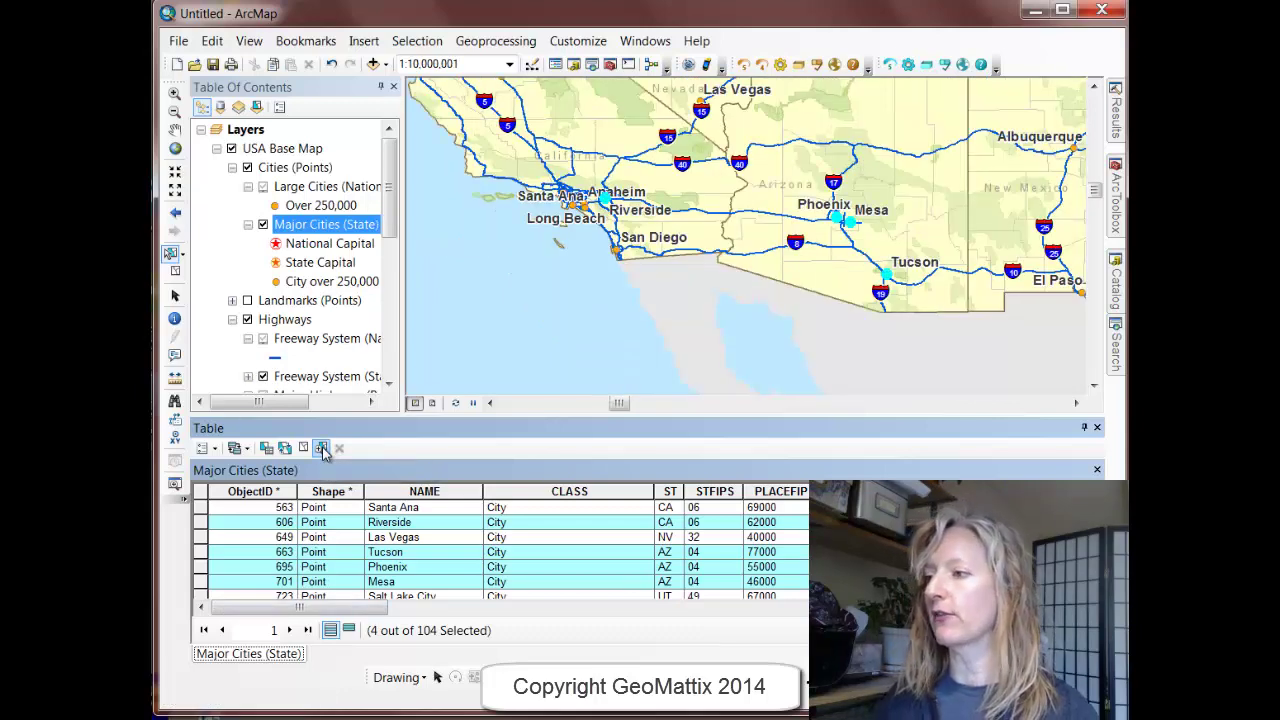
click(1097, 428)
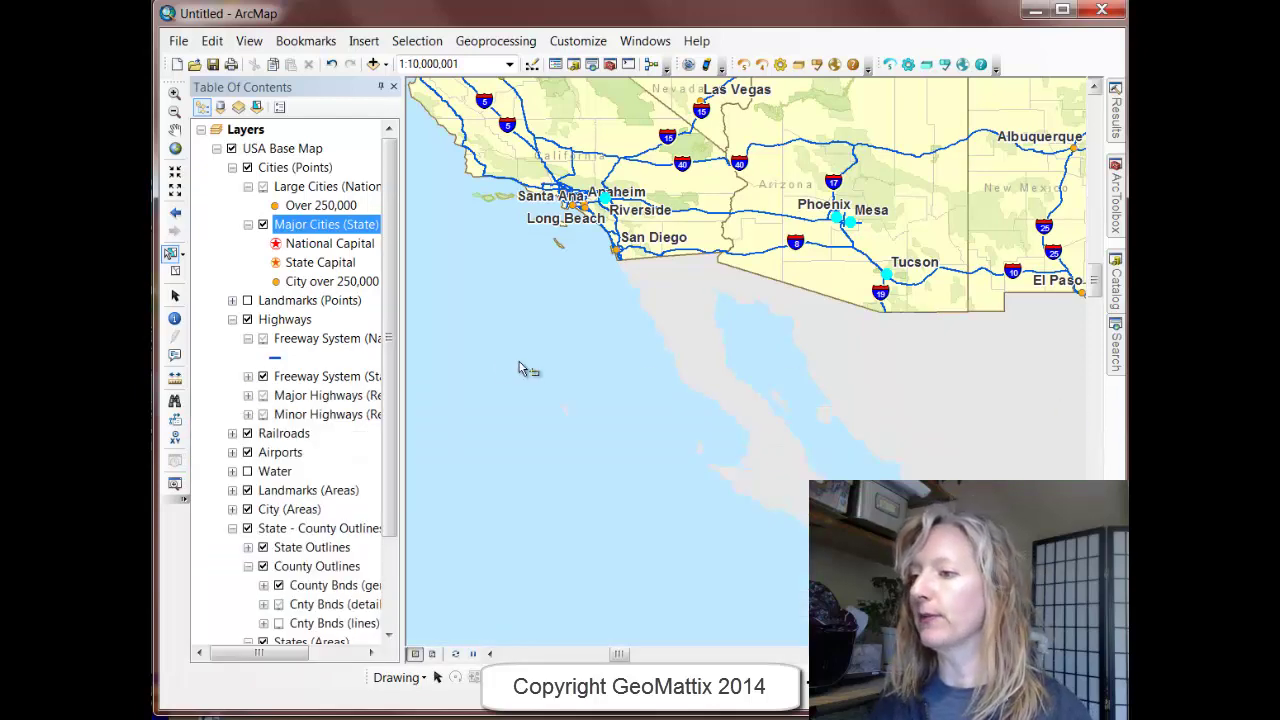
right_click(299, 229)
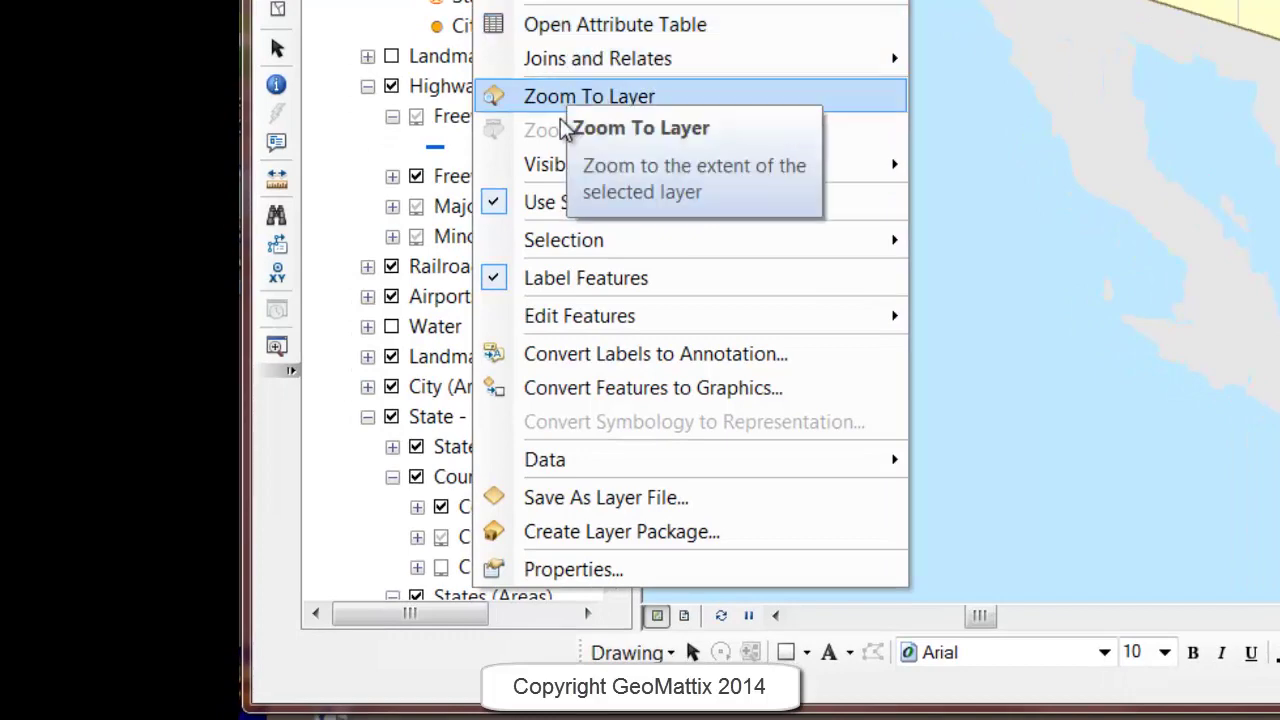
mouse_move(563, 244)
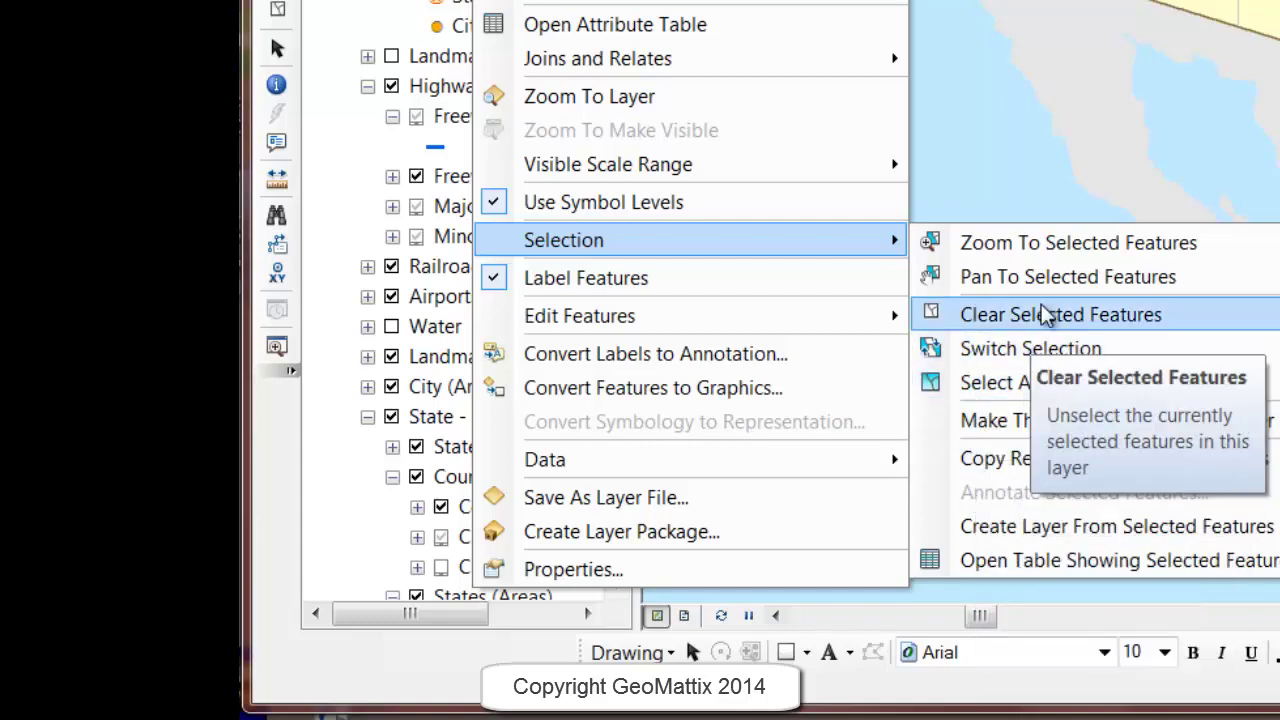
key(Escape)
key(Escape)
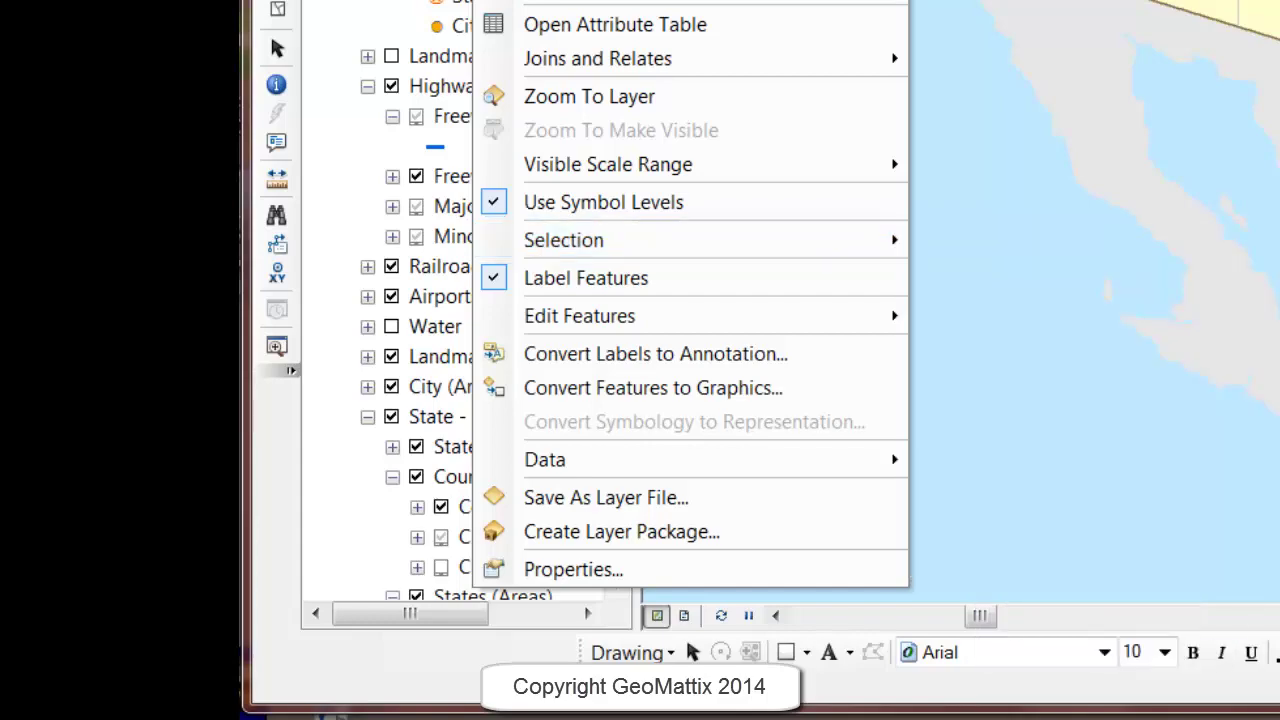
key(alt+s)
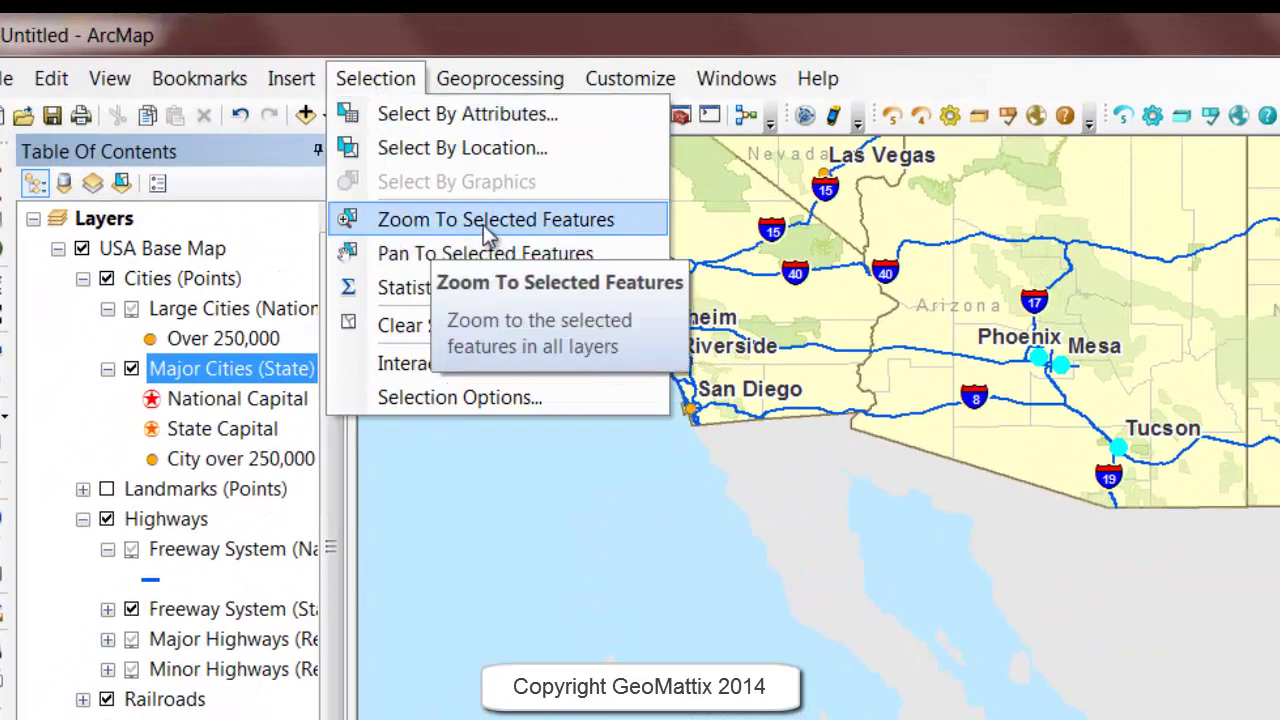
- Show Selection Statistics for the POP2007 field of the four selected cities
click(402, 290)
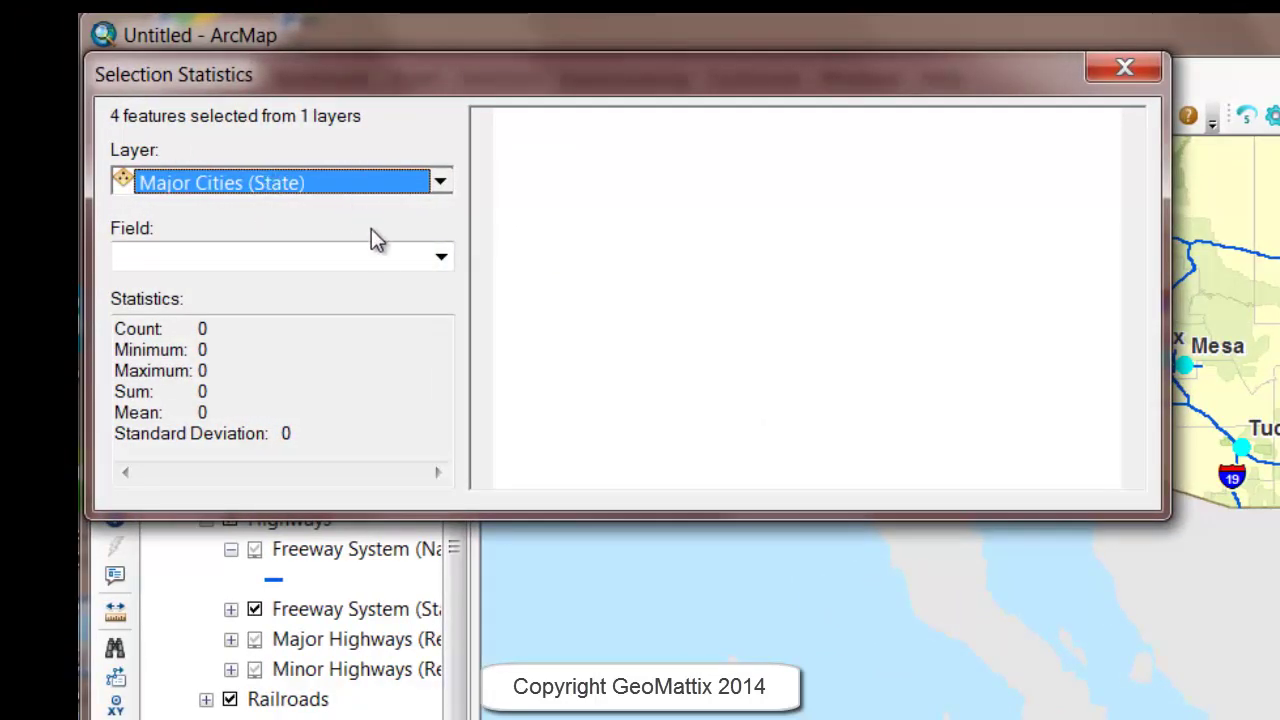
click(443, 259)
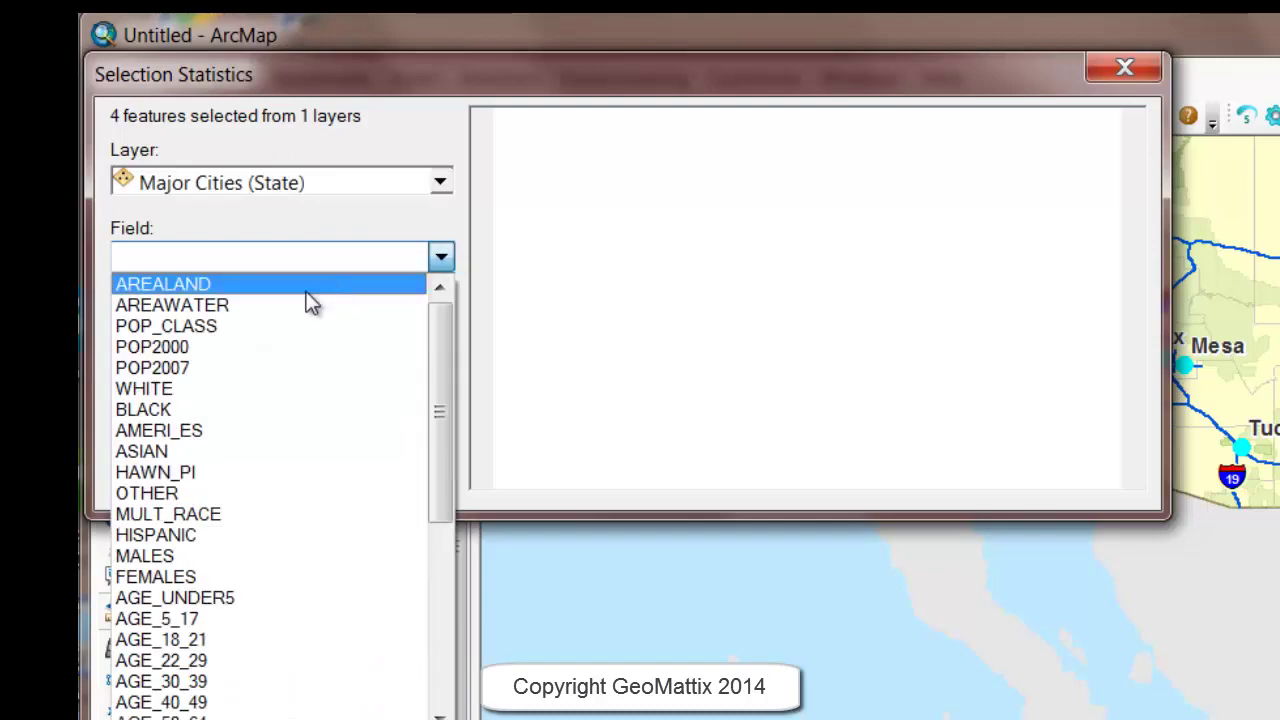
click(188, 372)
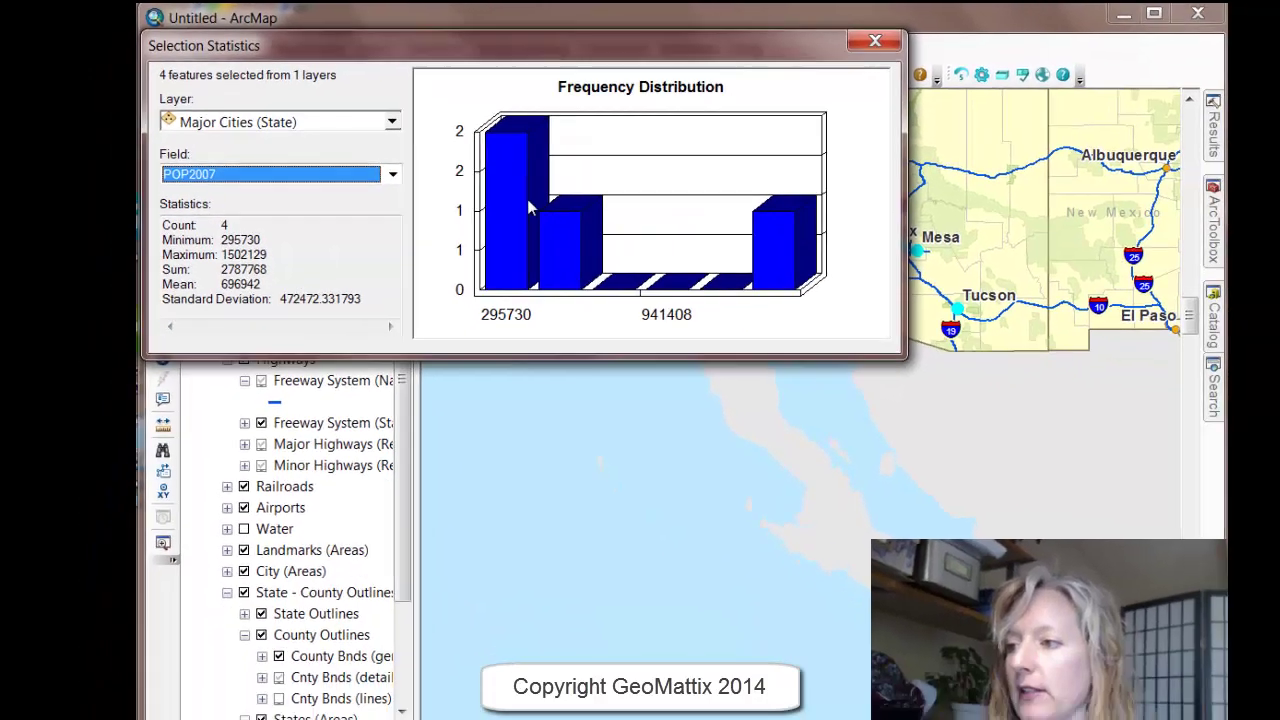